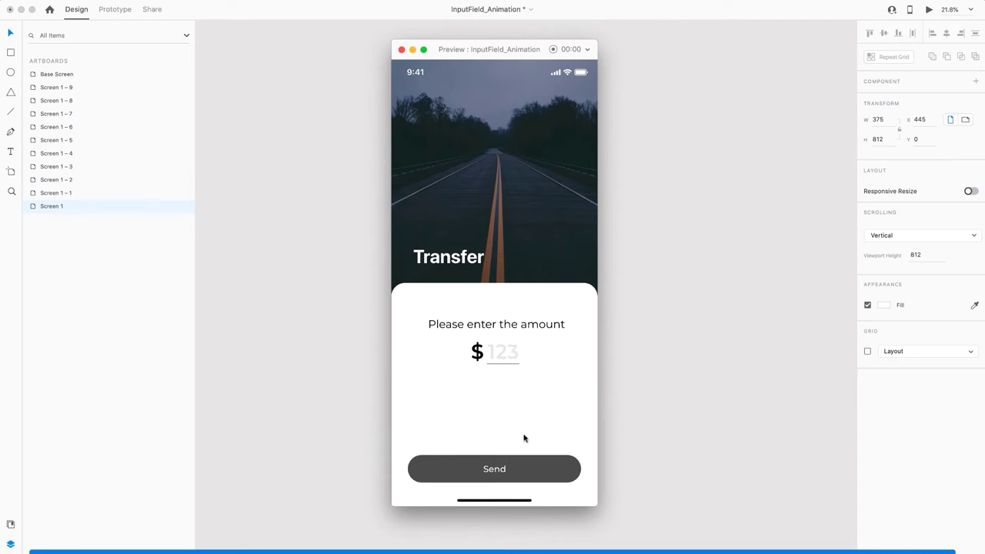
Test the amount entry in the prototype preview by entering 150 in the input field and sending it
click(508, 353)
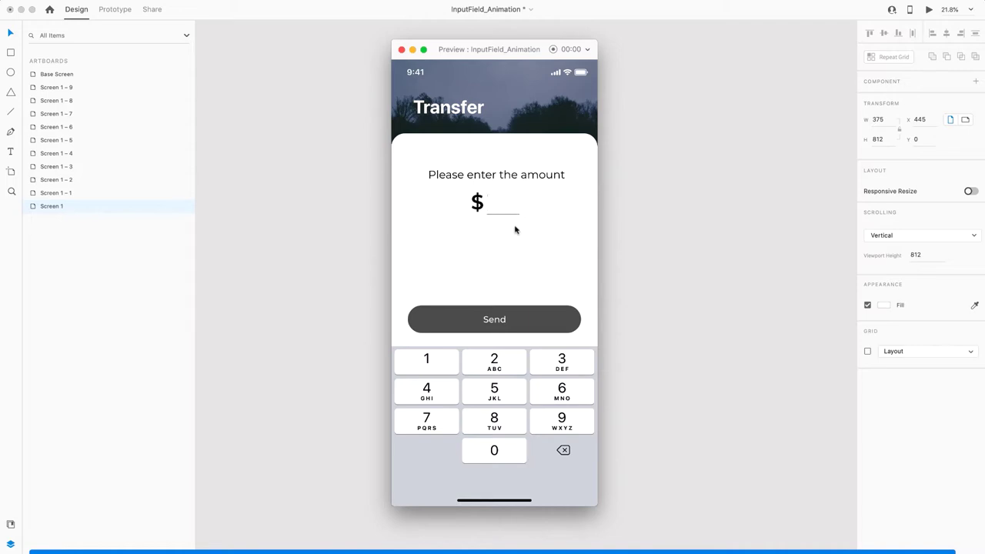
click(427, 362)
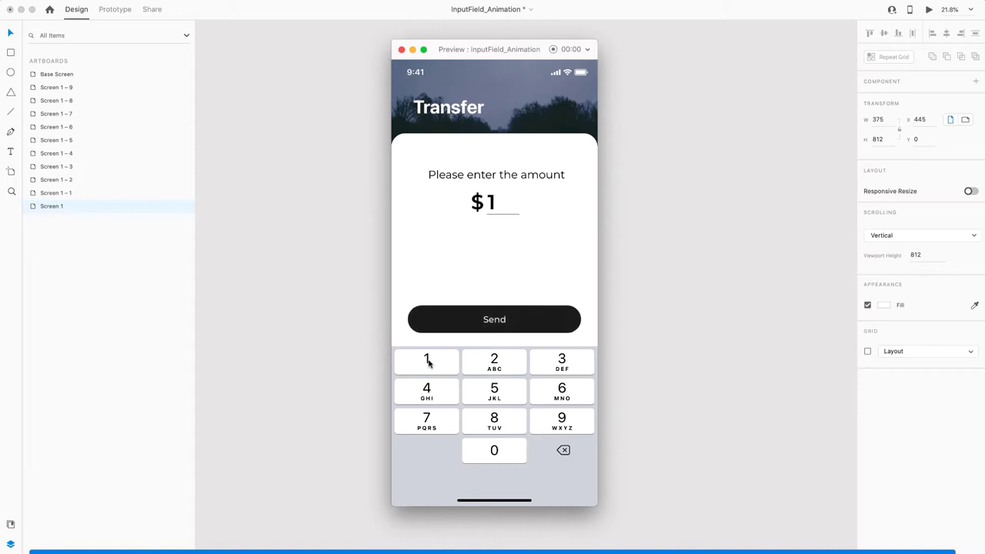
click(496, 392)
click(505, 452)
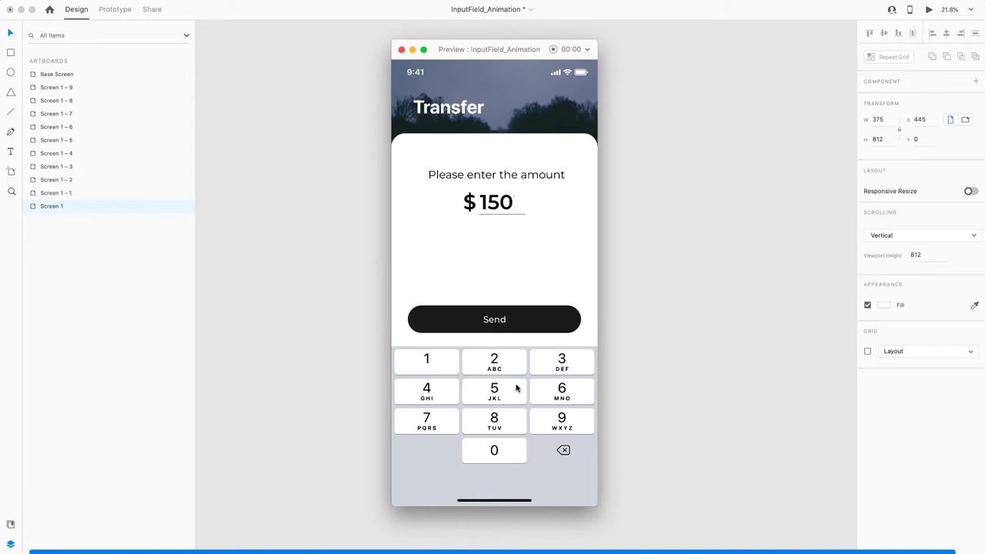
click(509, 330)
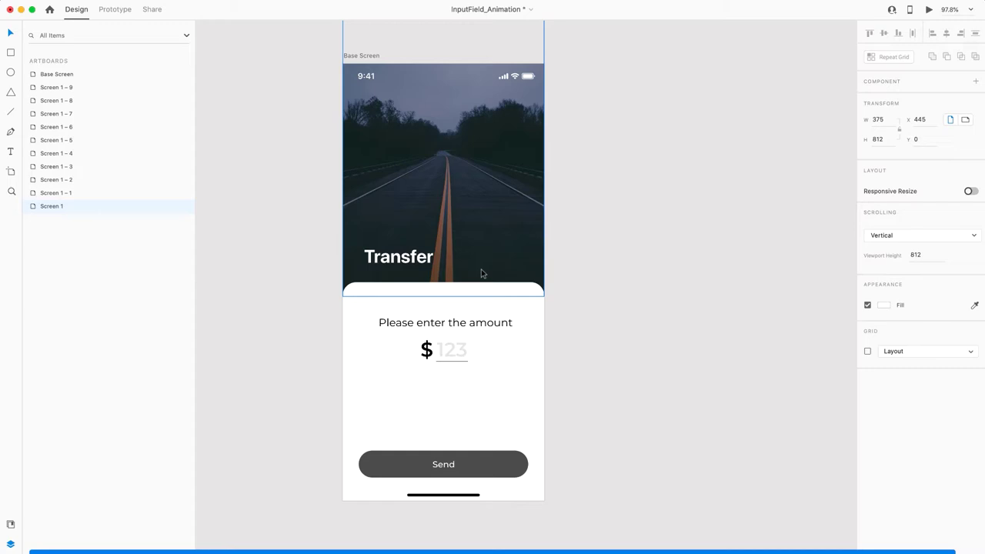
Examine the Base Screen layers: background image, Body group, InputIndicator, 123 placeholder, Send button and numeric keyboard, including their opacity
click(482, 250)
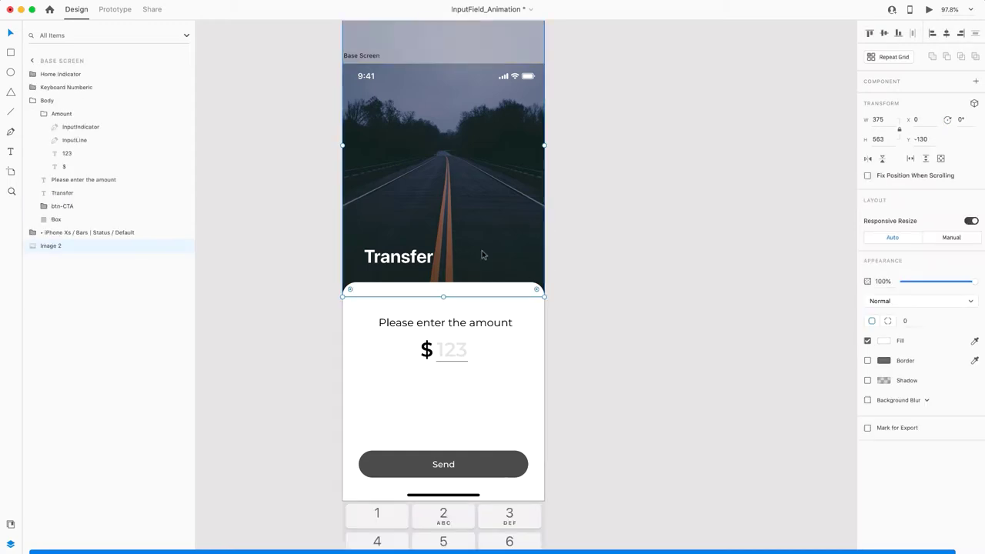
click(478, 381)
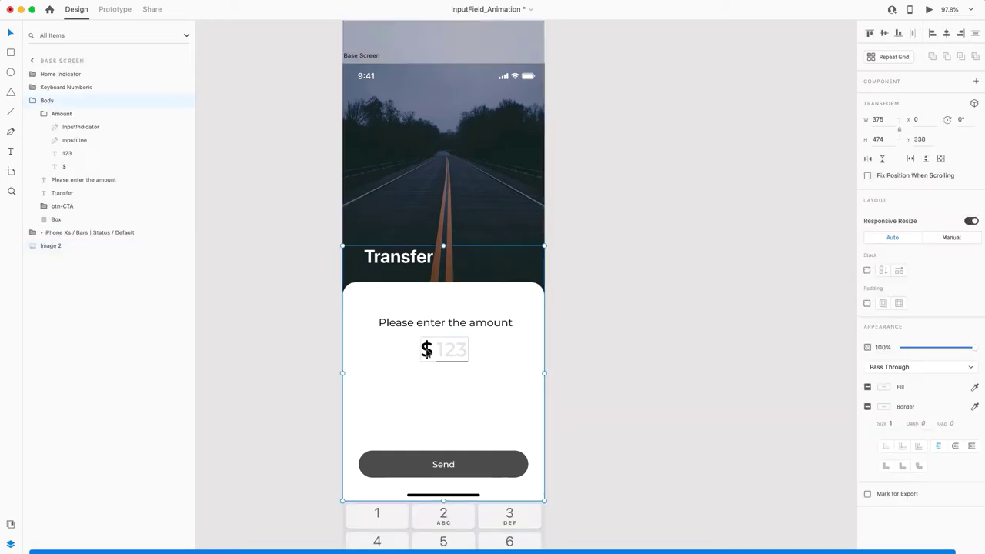
click(79, 129)
scroll(444, 348, up, 5)
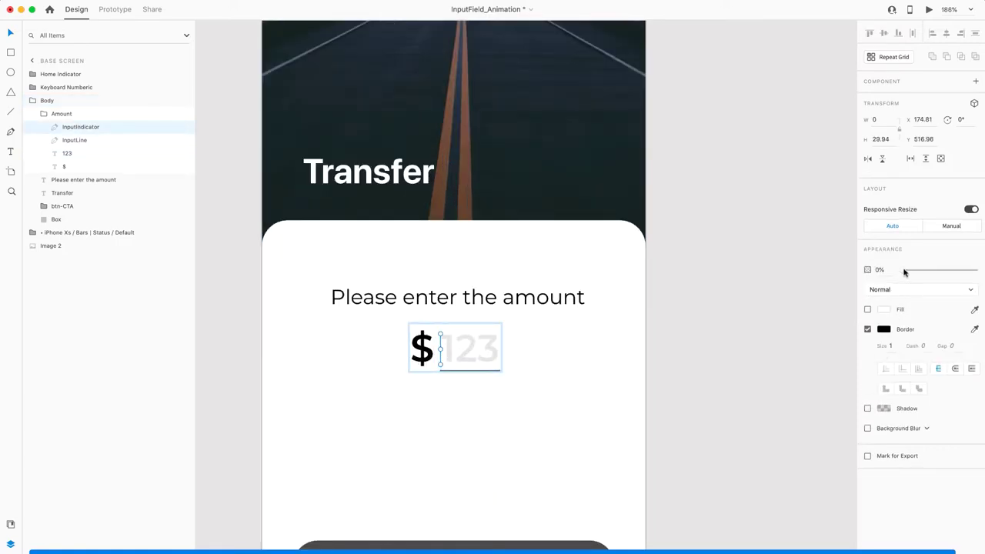
mouse_move(904, 273)
mouse_down()
mouse_move(978, 270)
mouse_move(900, 277)
mouse_up()
click(462, 345)
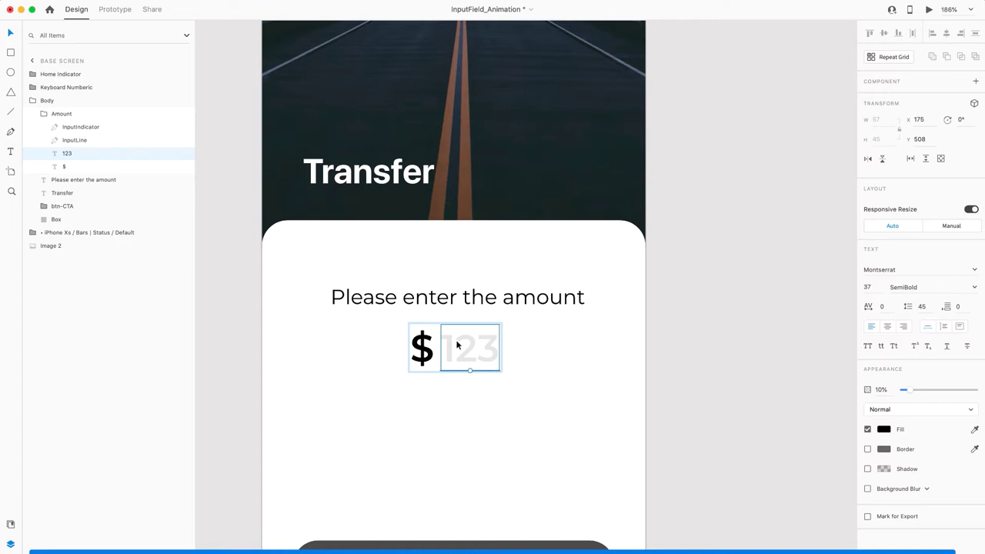
scroll(479, 371, down, 1)
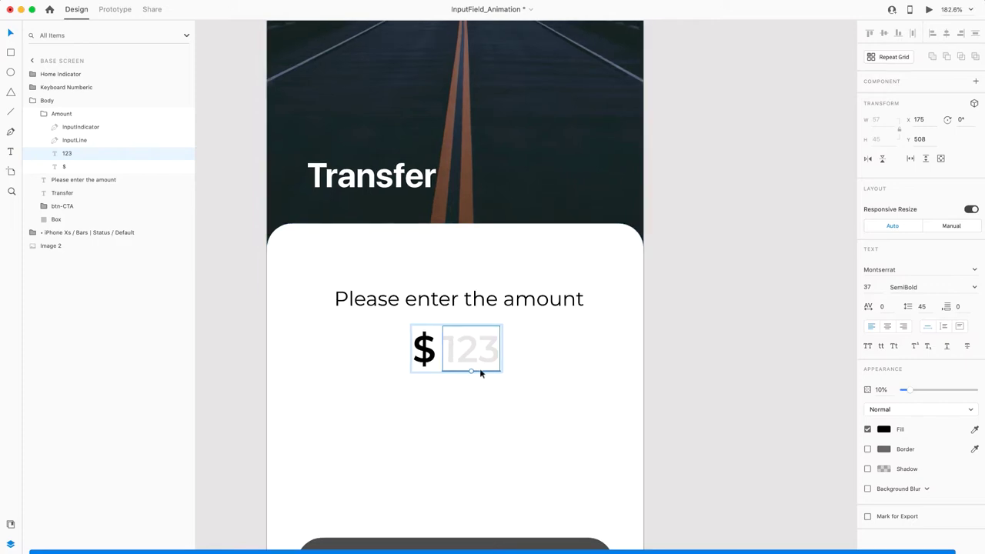
scroll(480, 371, down, 3)
scroll(479, 369, down, 3)
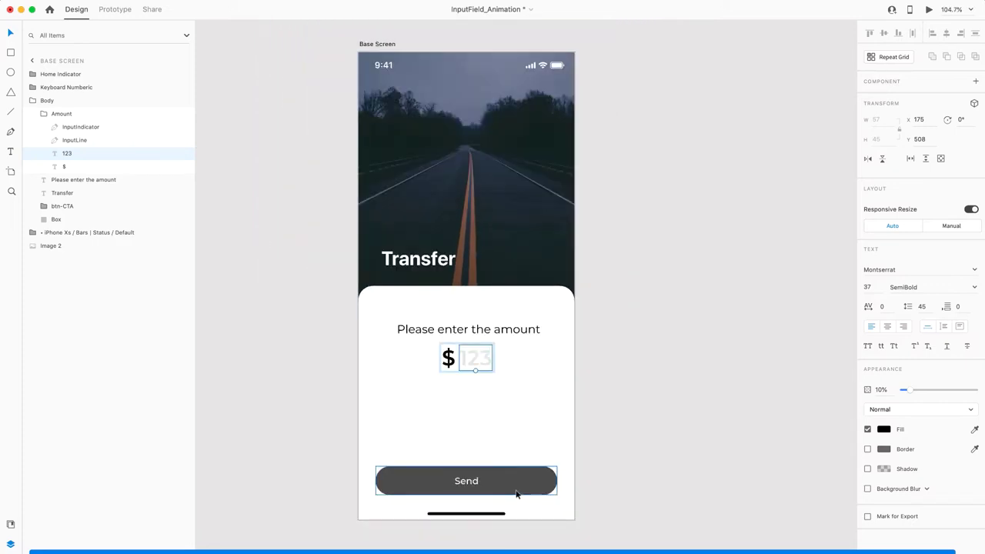
click(516, 490)
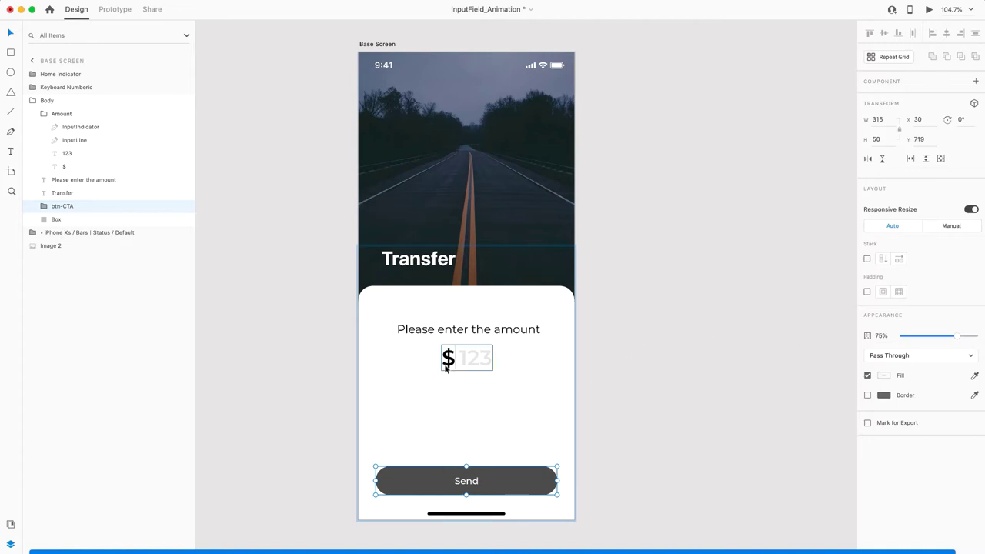
click(66, 88)
scroll(424, 305, down, 5)
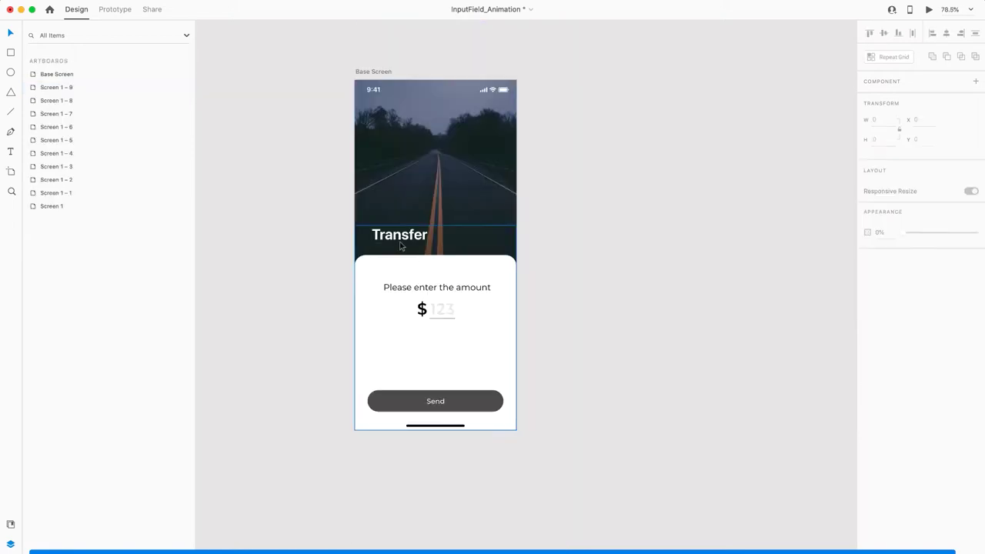
Duplicate the Base Screen artboard
scroll(400, 244, up, 4)
scroll(400, 244, up, 1)
scroll(400, 244, down, 3)
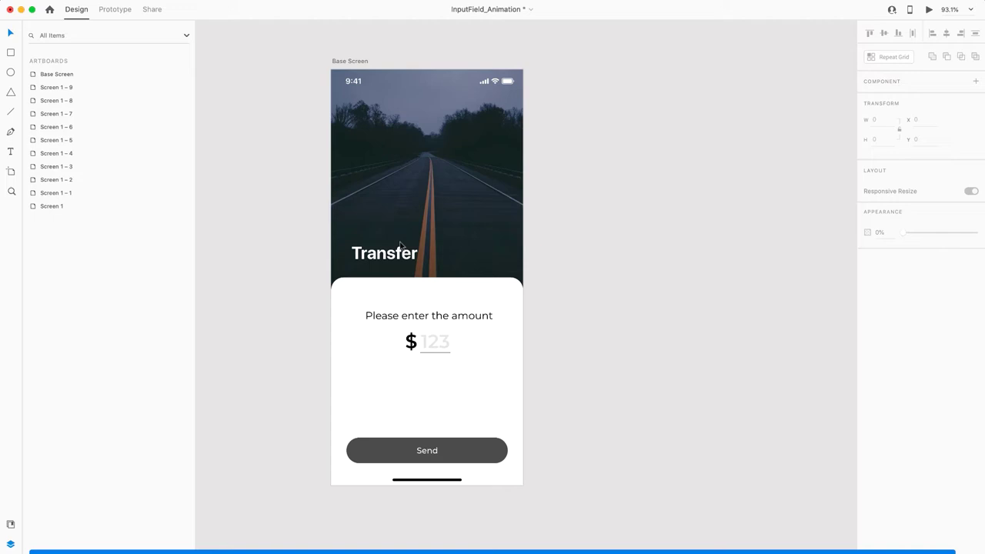
click(355, 62)
key(super+d)
scroll(598, 256, right, 2)
scroll(662, 327, up, 3)
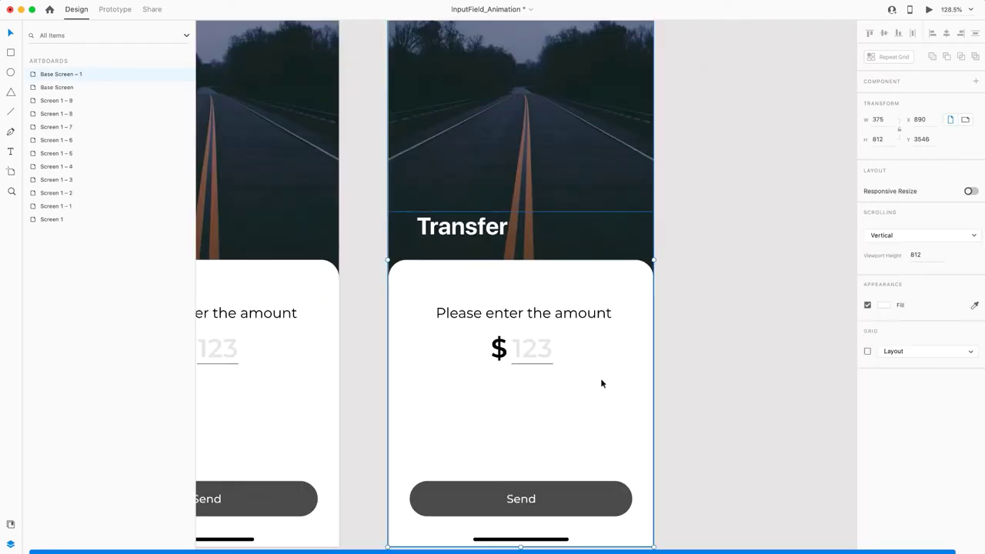
scroll(601, 381, down, 2)
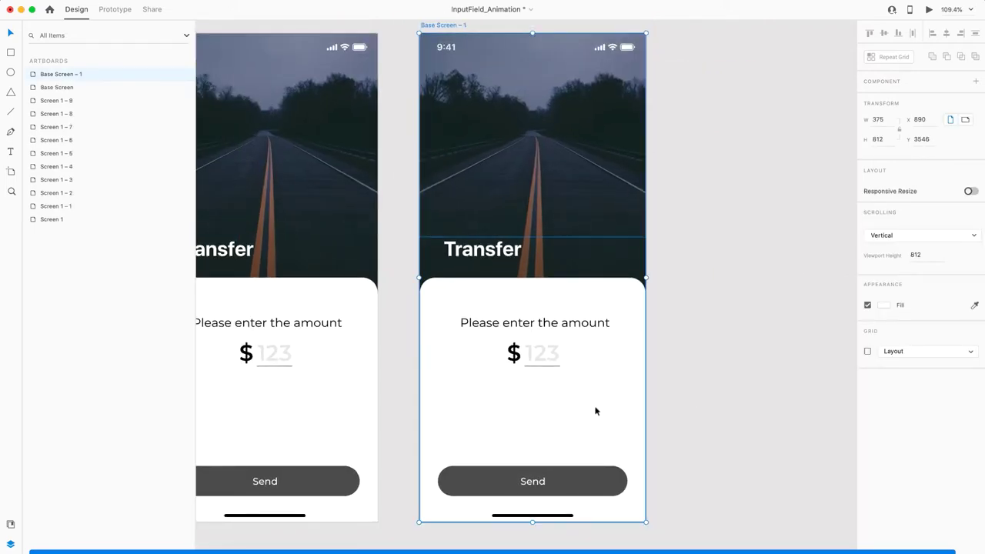
Move the Body group on the Base Screen – 1 artboard up to about Y 57, just below the status bar
key(Escape)
drag(601, 406, 591, 231)
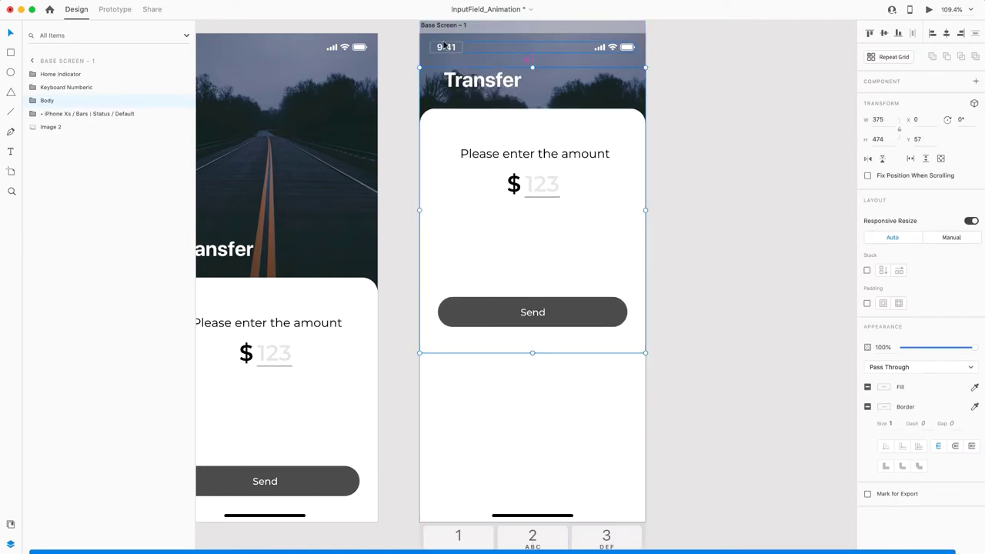
key(Up)
Move the numeric keyboard group up into the bottom of the Base Screen – 1 artboard, to Y 521
scroll(516, 352, down, 2)
drag(567, 510, 562, 339)
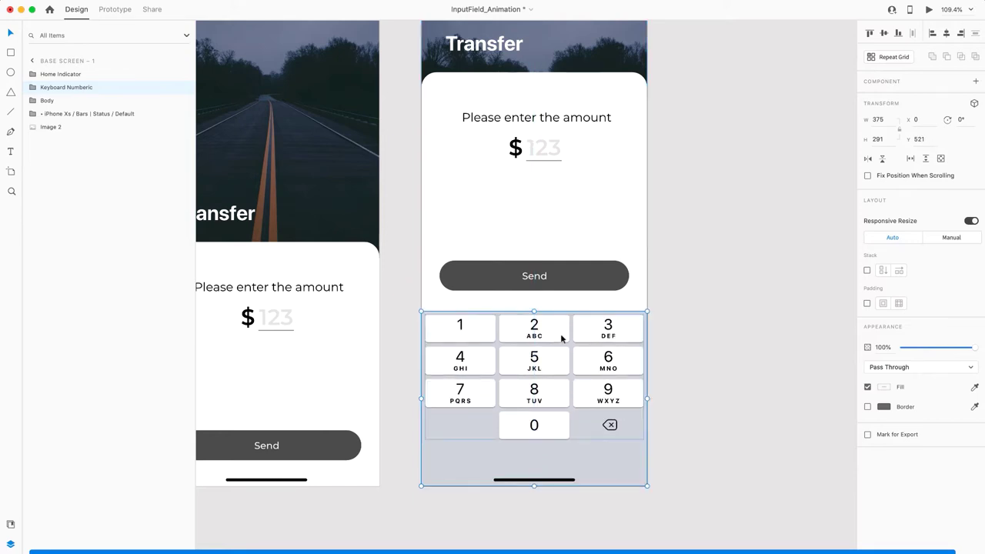
click(684, 274)
Set the opacity of the InputIndicator line on Base Screen – 1 to 100%
ctrl+scroll(685, 273, down, 3)
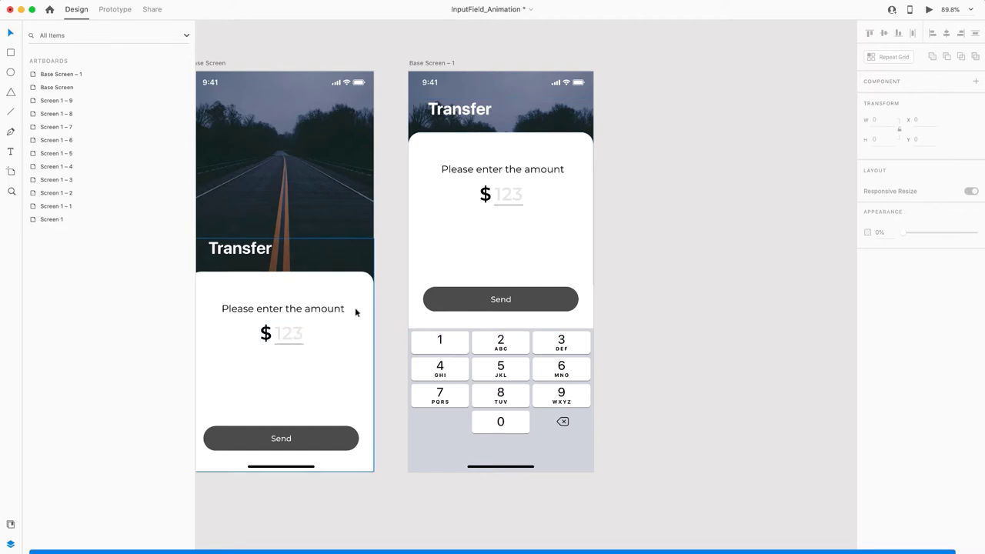
ctrl+scroll(501, 194, up, 5)
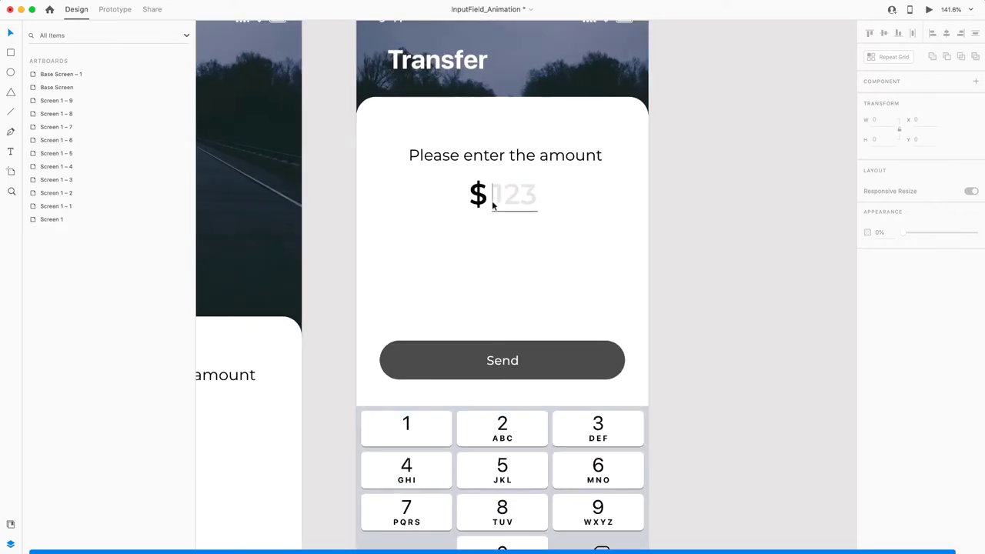
super+click(493, 203)
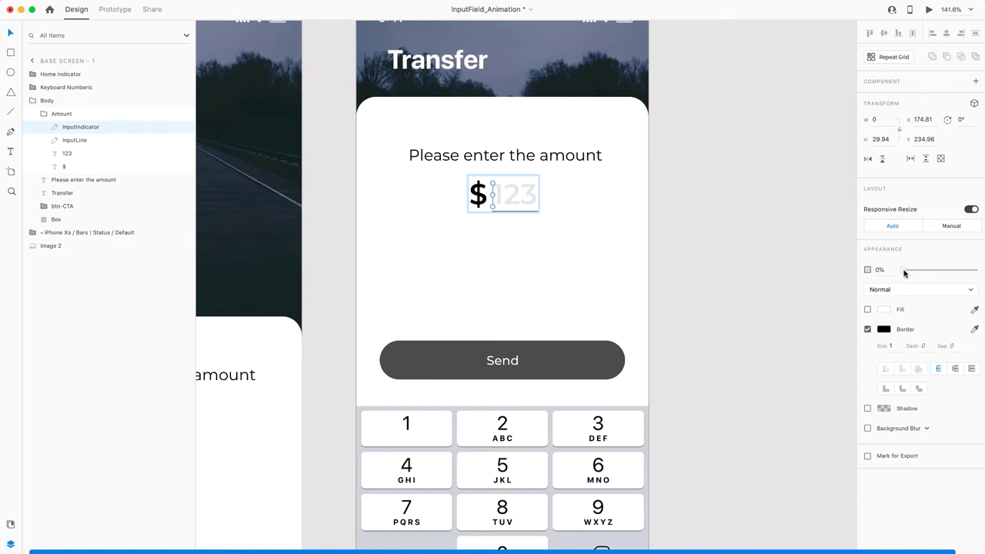
Clear the 123 placeholder text from the amount field on Base Screen – 1
click(519, 198)
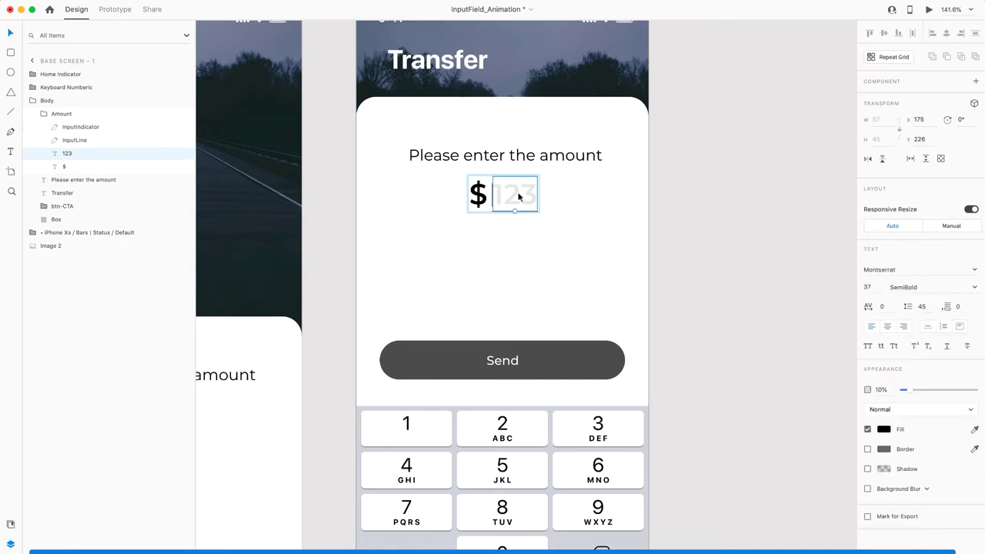
double_click(518, 198)
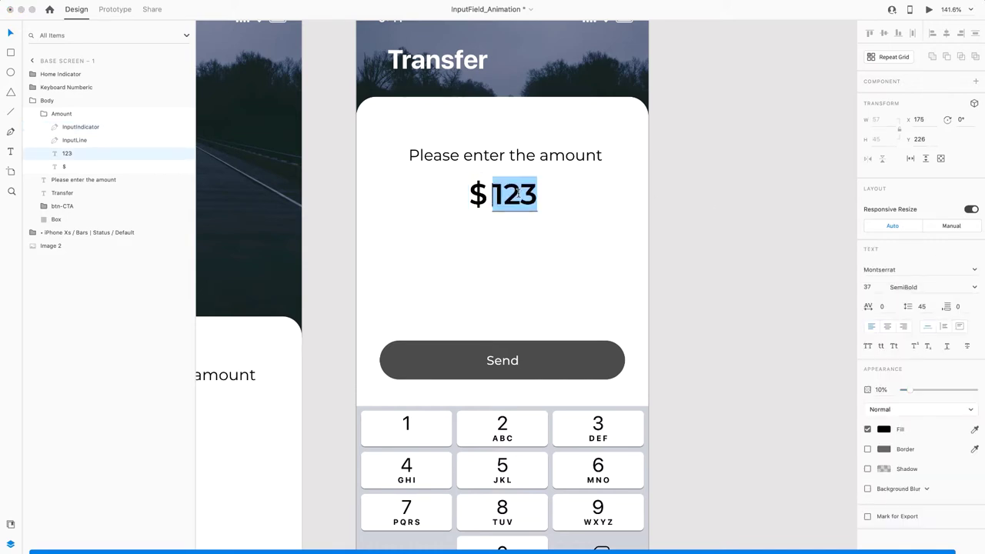
key(BackSpace)
key(Escape)
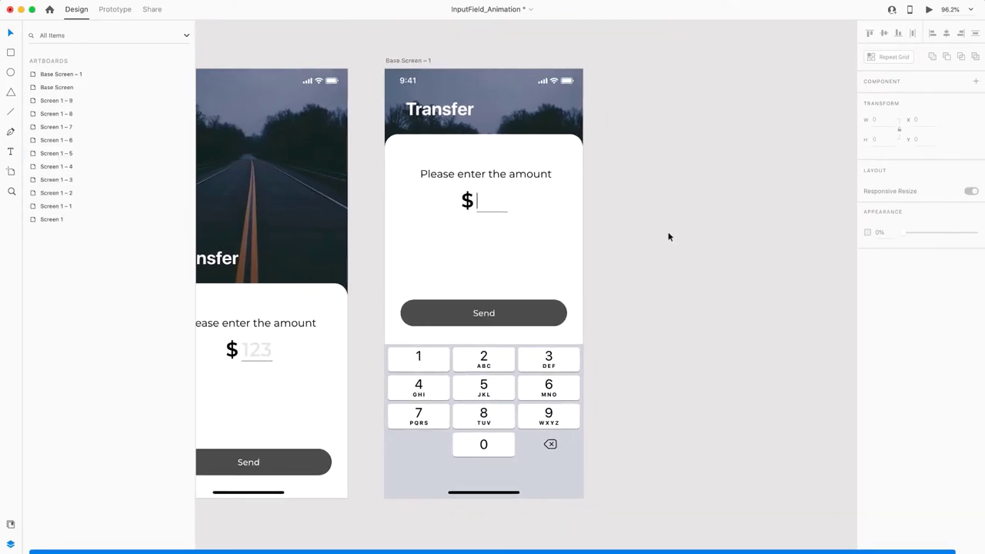
Duplicate the Base Screen – 1 artboard and set the InputIndicator's opacity on the copy to 0%
click(383, 62)
key(super+d)
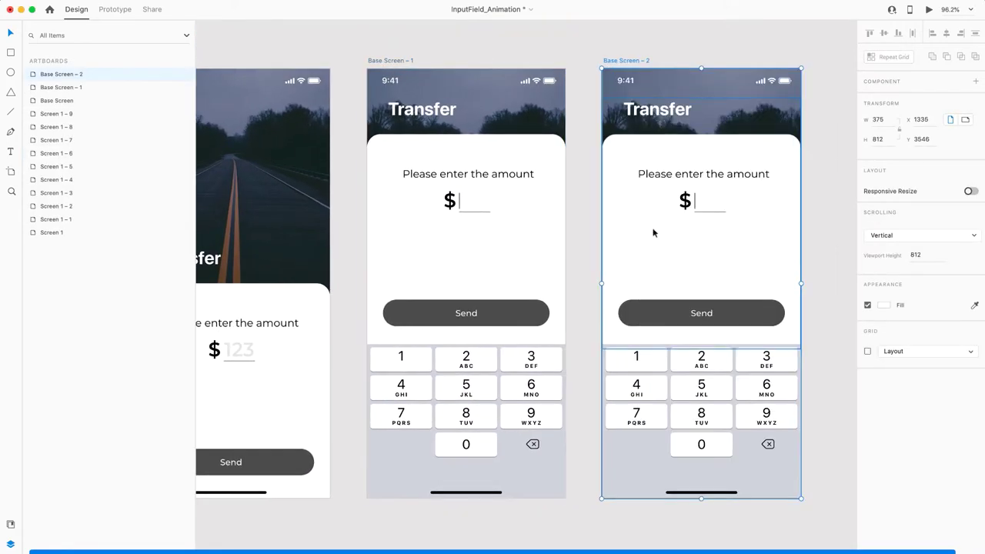
scroll(620, 196, up, 5)
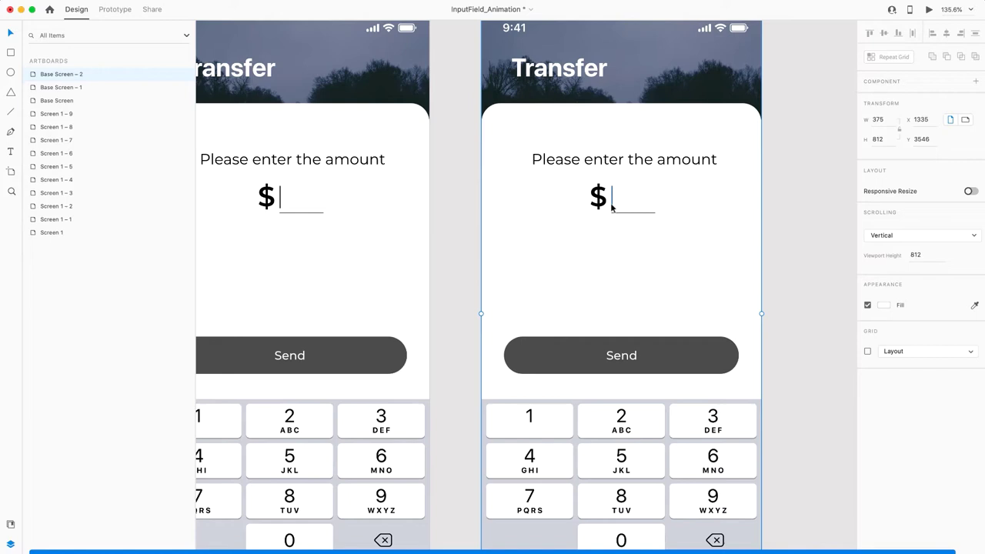
super+click(613, 201)
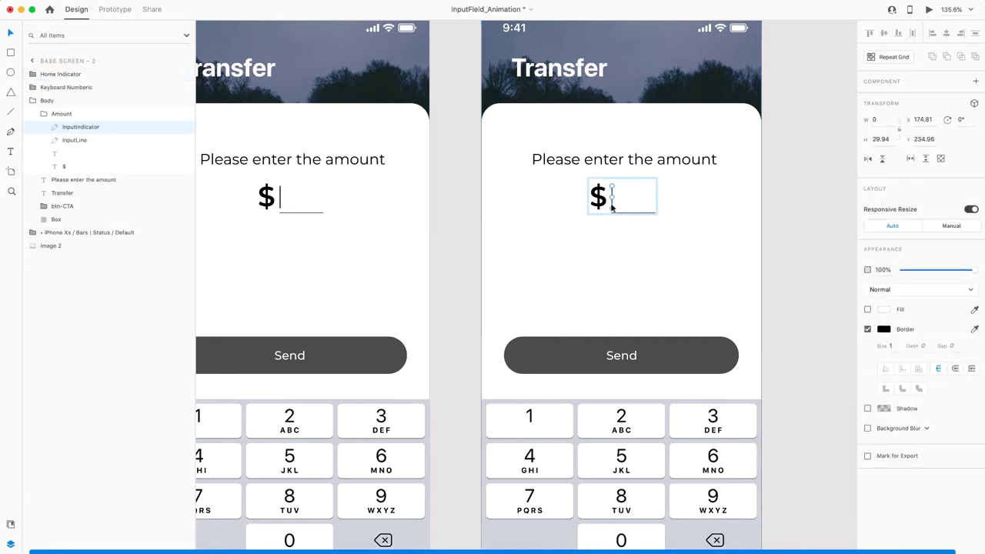
key(0)
key(0)
scroll(651, 249, down, 3)
click(752, 243)
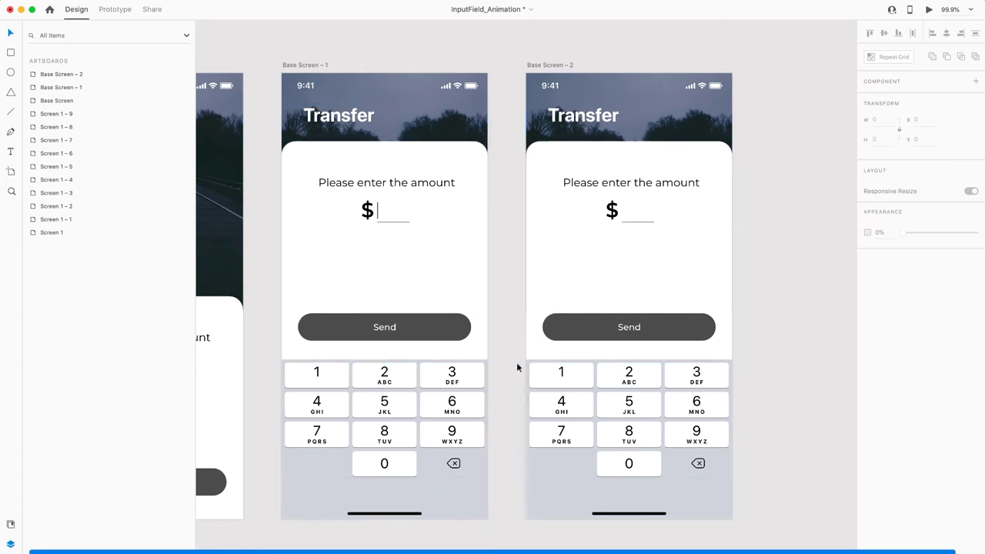
In Prototype mode, link the 123 placeholder on Base Screen to the Base Screen – 1 artboard
scroll(516, 365, down, 2)
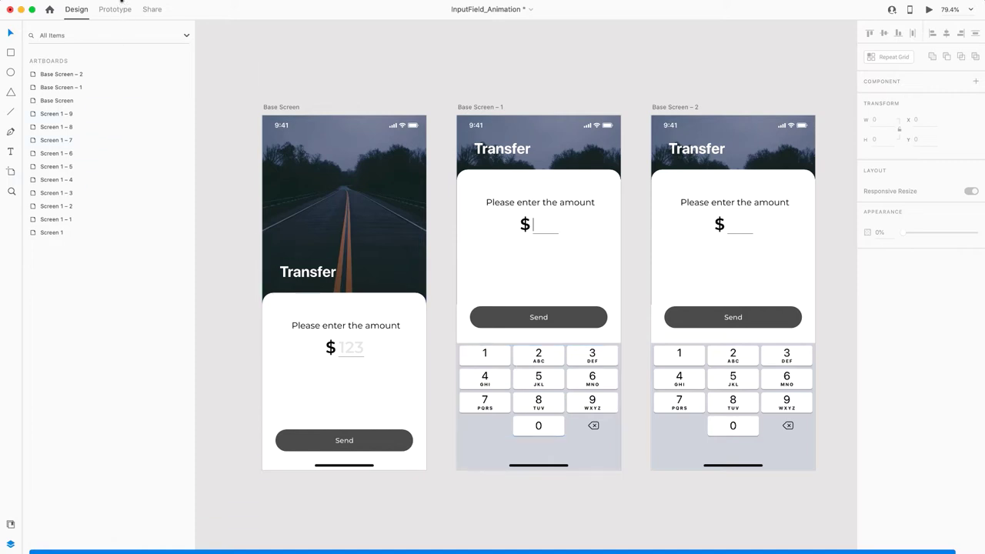
click(115, 9)
scroll(410, 140, right, 1)
click(244, 99)
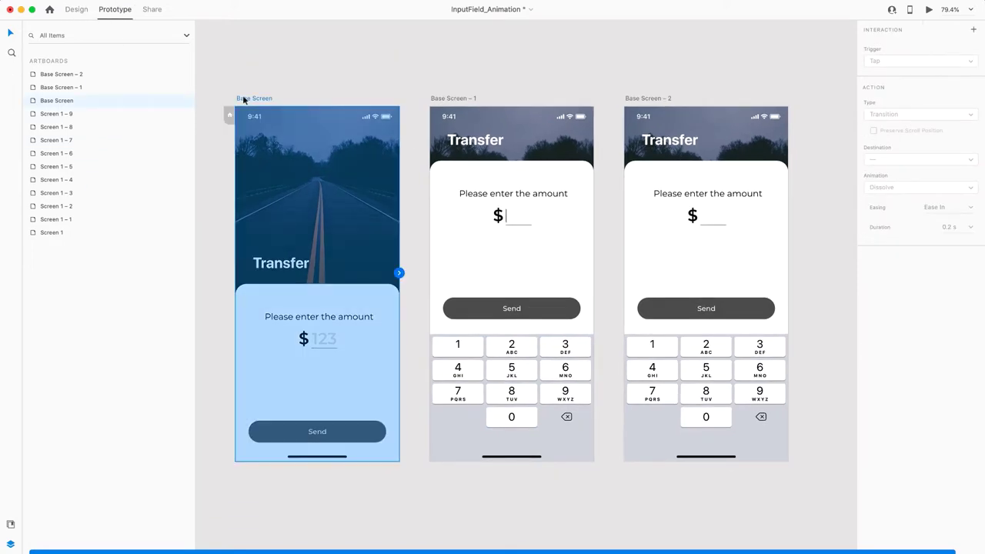
double_click(327, 341)
click(327, 342)
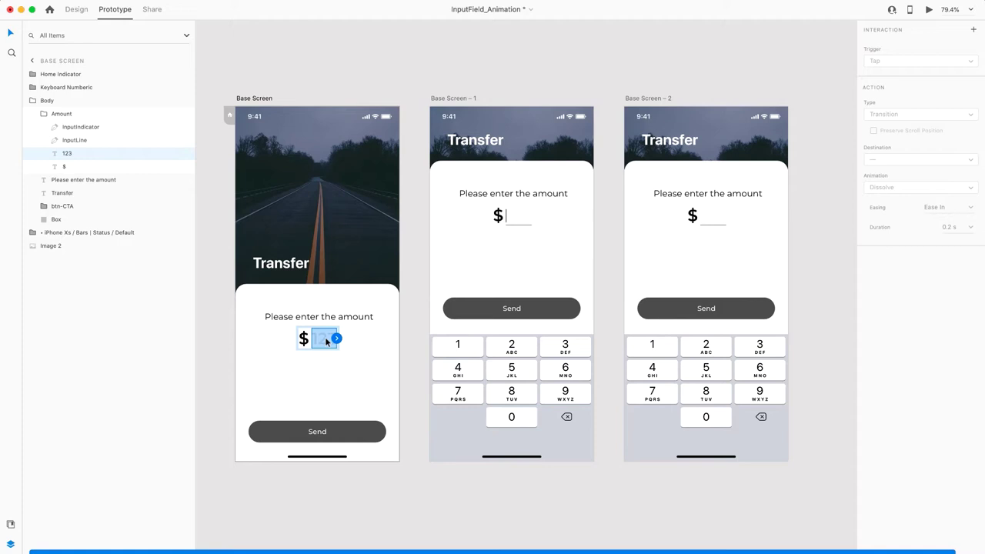
drag(338, 339, 530, 244)
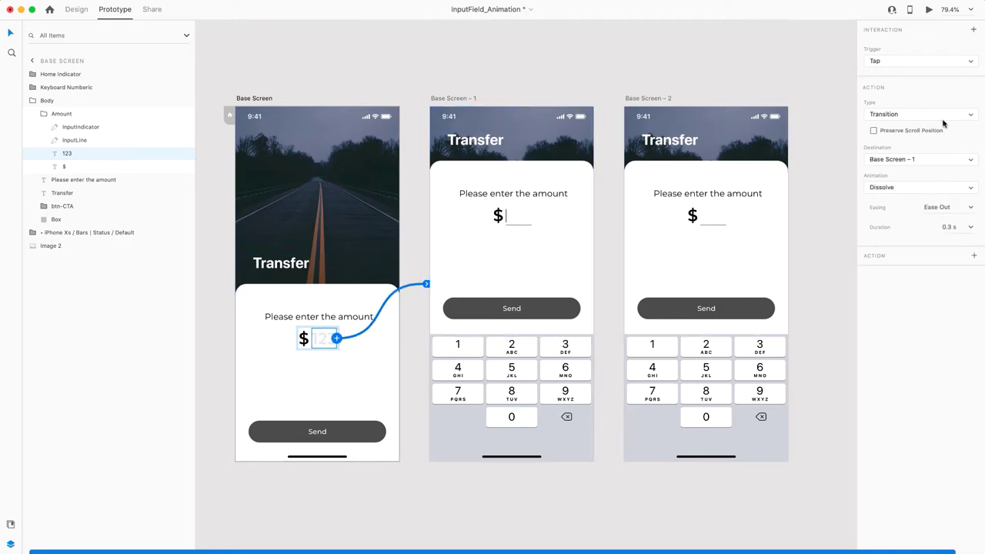
Set the placeholder link's action type to Auto-Animate with a duration of 0.8 s
click(916, 114)
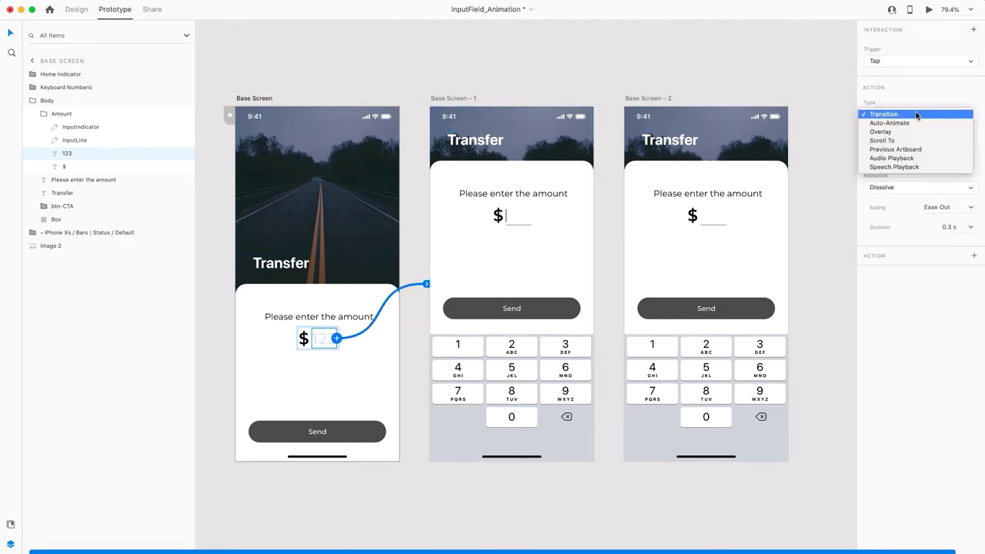
click(916, 121)
click(969, 183)
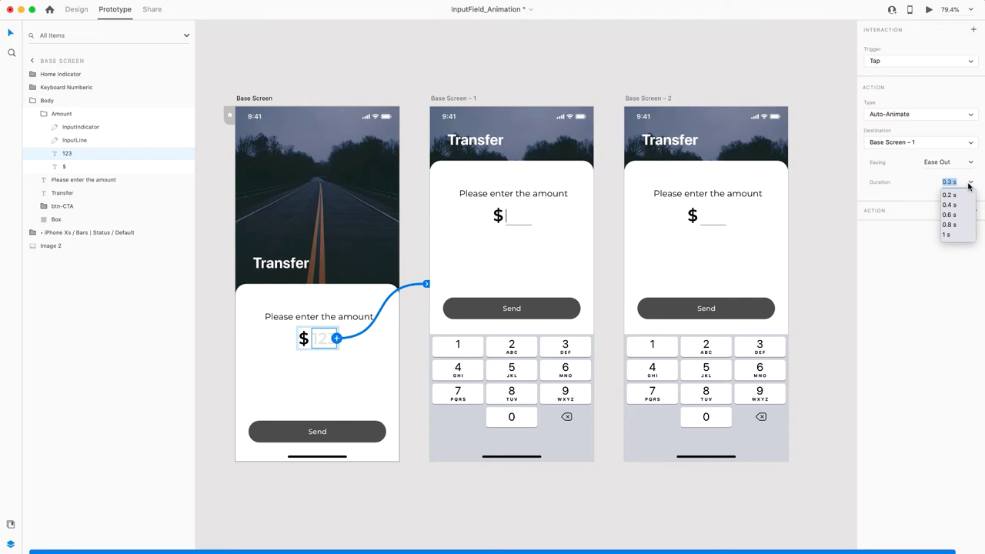
click(952, 225)
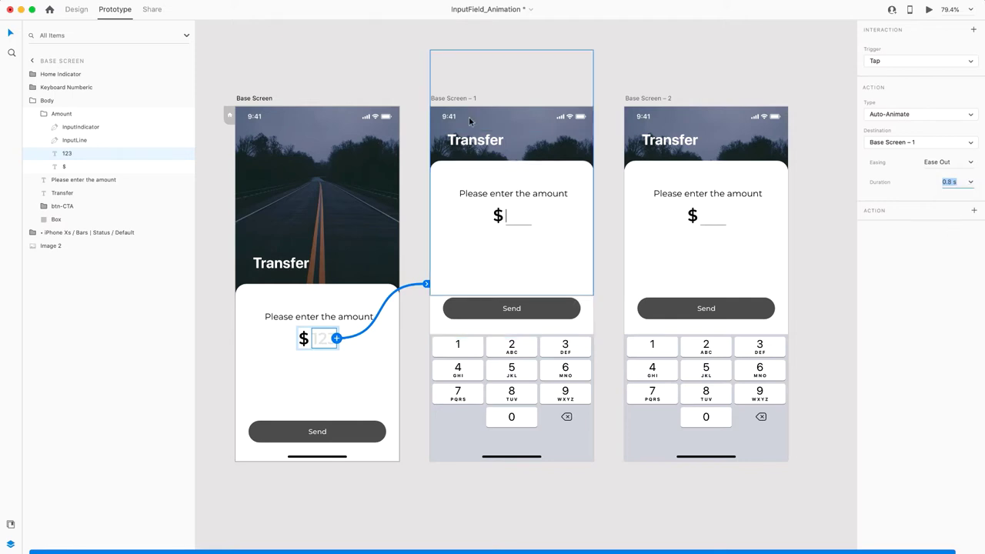
Link the Base Screen – 1 artboard to Base Screen – 2 using a Time trigger with Auto-Animate
click(440, 100)
scroll(441, 100, right, 5)
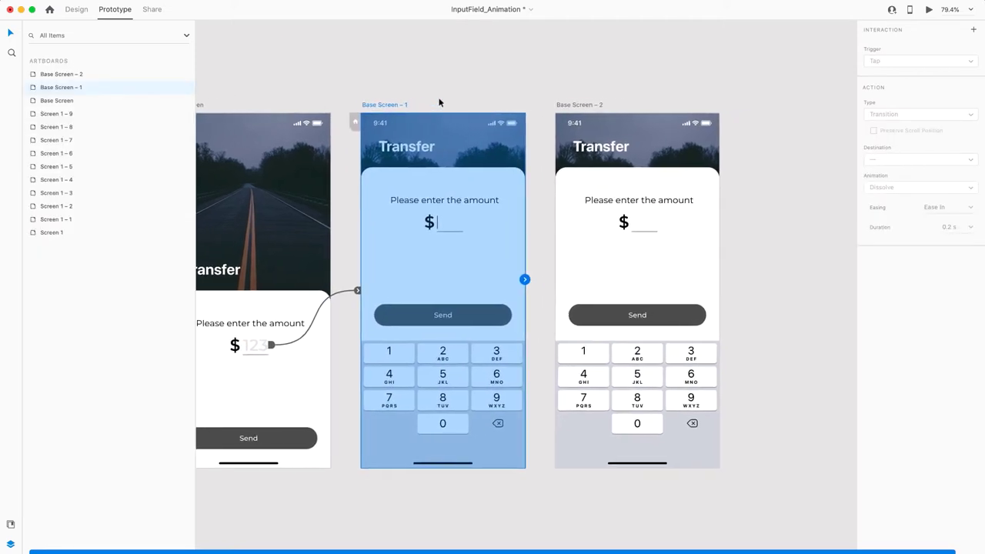
drag(497, 281, 578, 260)
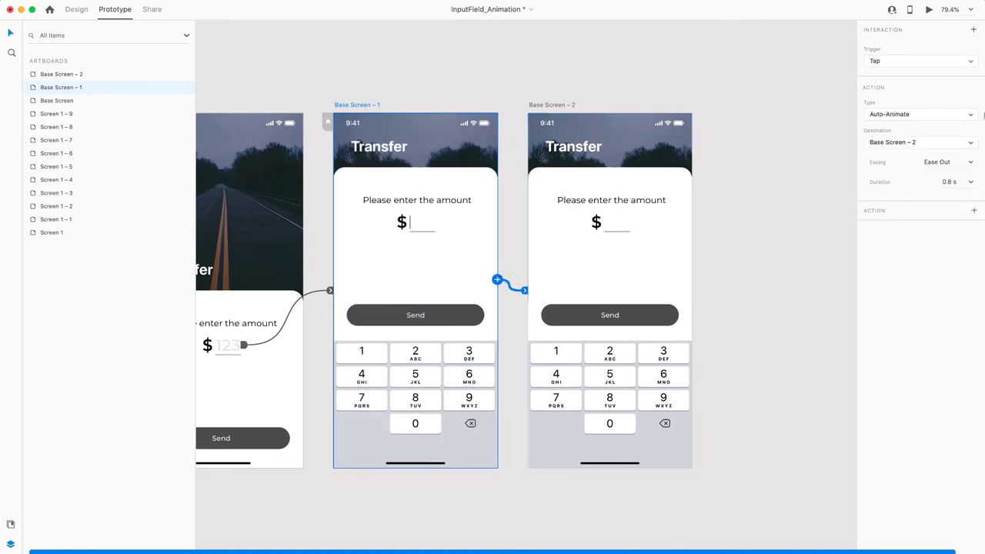
click(906, 61)
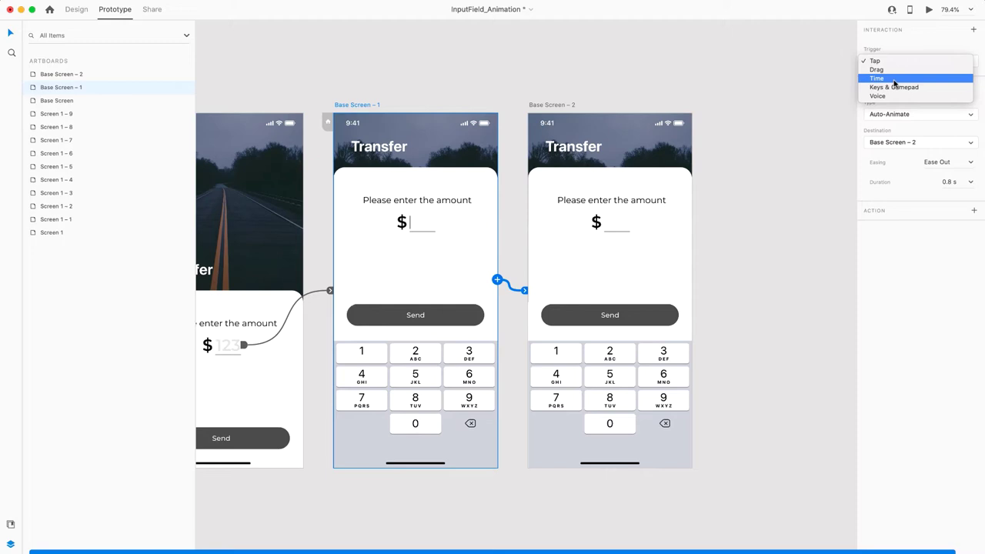
click(894, 80)
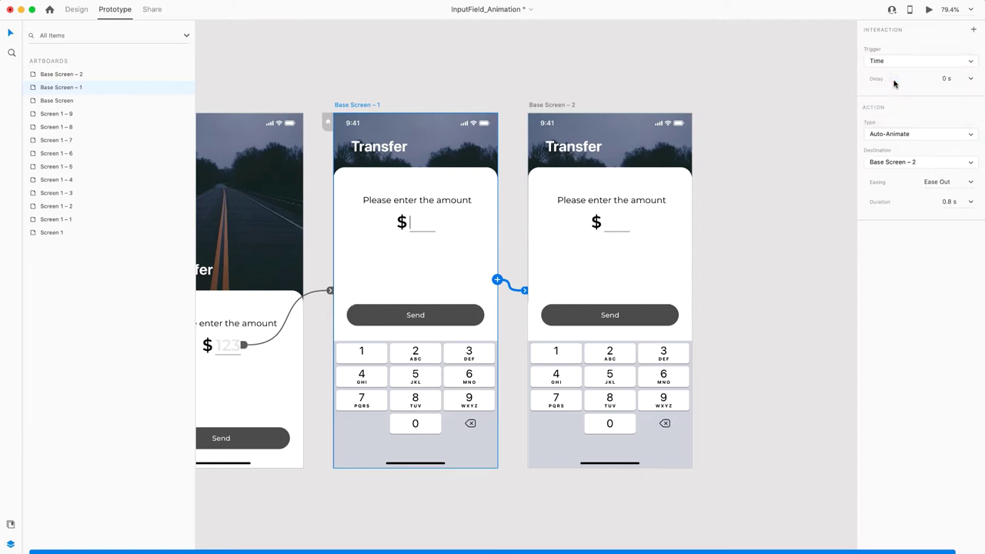
Set the Time link's duration to 0.4 s and link Base Screen – 2 back to Base Screen – 1
click(967, 201)
click(950, 224)
click(541, 106)
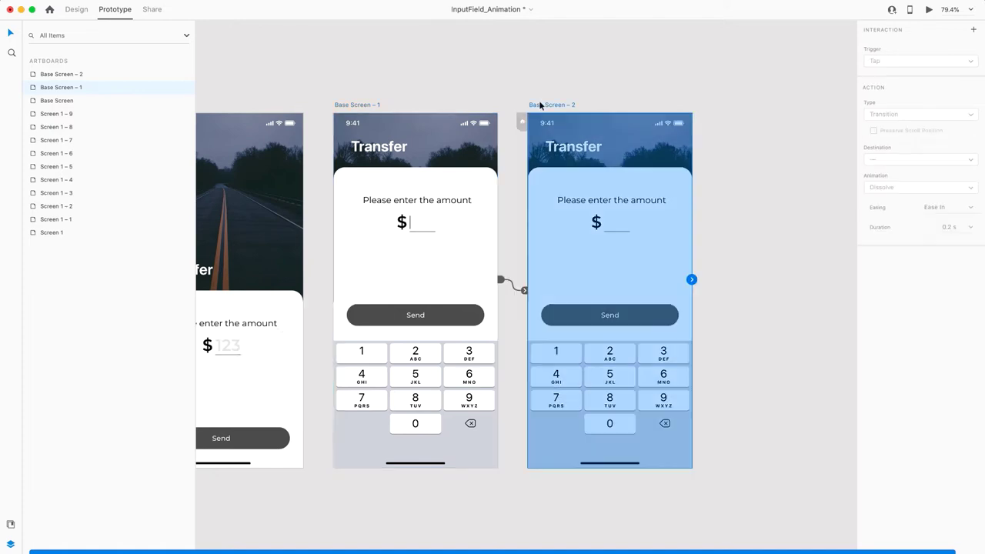
drag(692, 280, 398, 257)
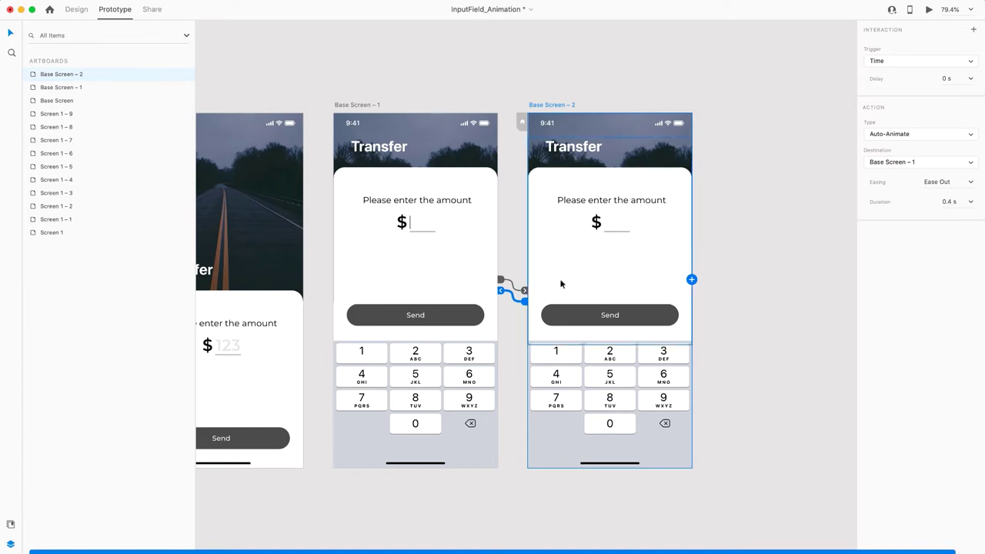
Preview the prototype from Base Screen, activate the amount field to play the keyboard and cursor animation, and close the preview
scroll(560, 284, down, 3)
click(273, 129)
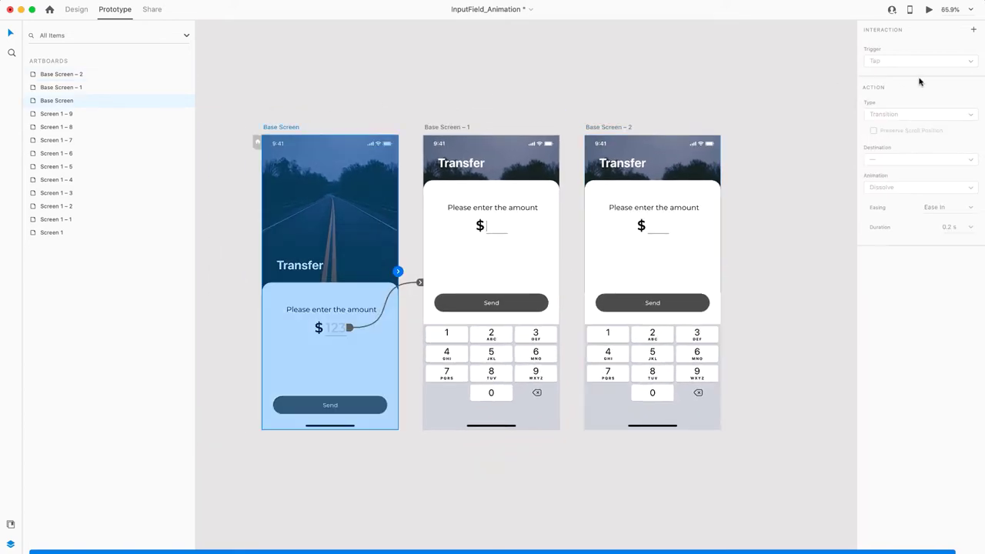
click(928, 10)
click(506, 356)
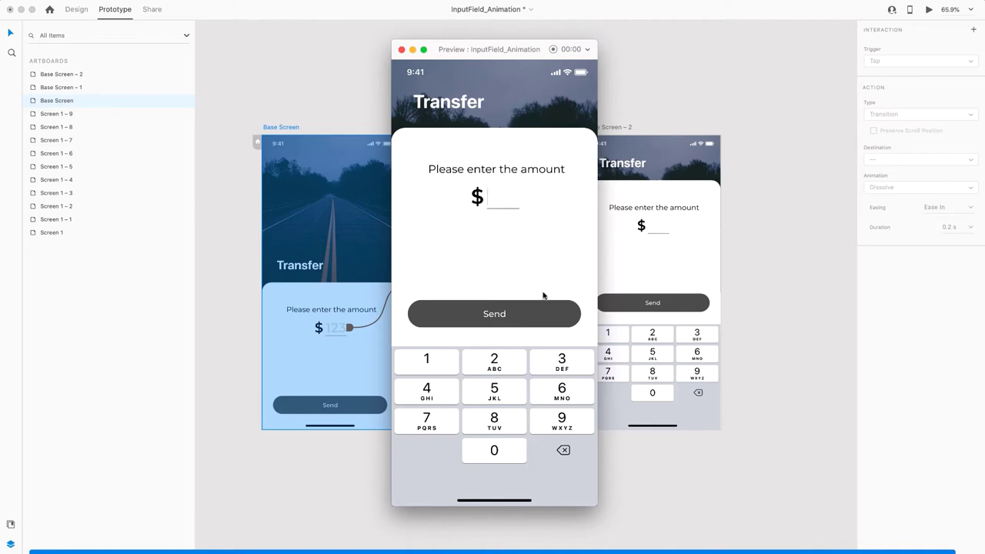
click(402, 49)
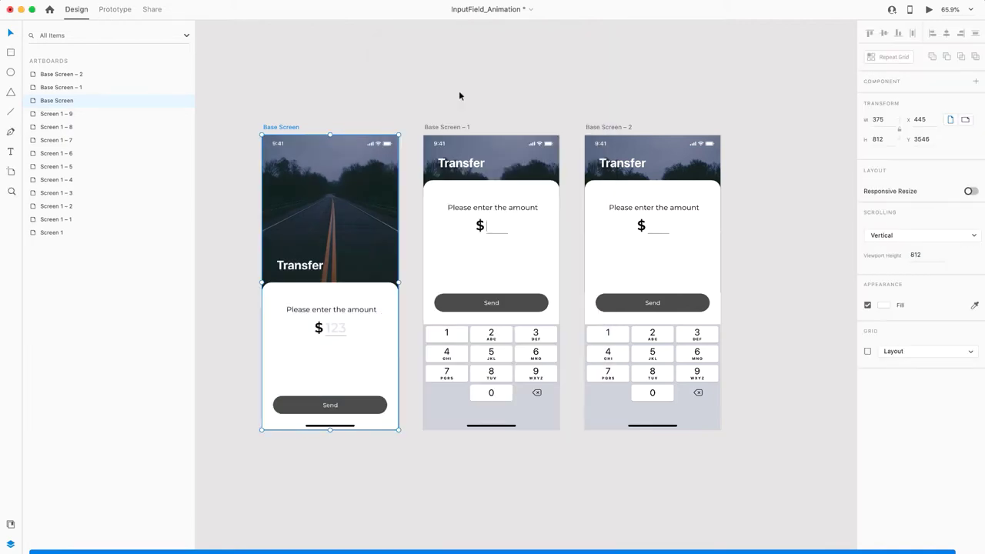
Duplicate the Base Screen – 1 artboard in Design mode
scroll(460, 96, right, 2)
click(460, 96)
scroll(605, 281, right, 3)
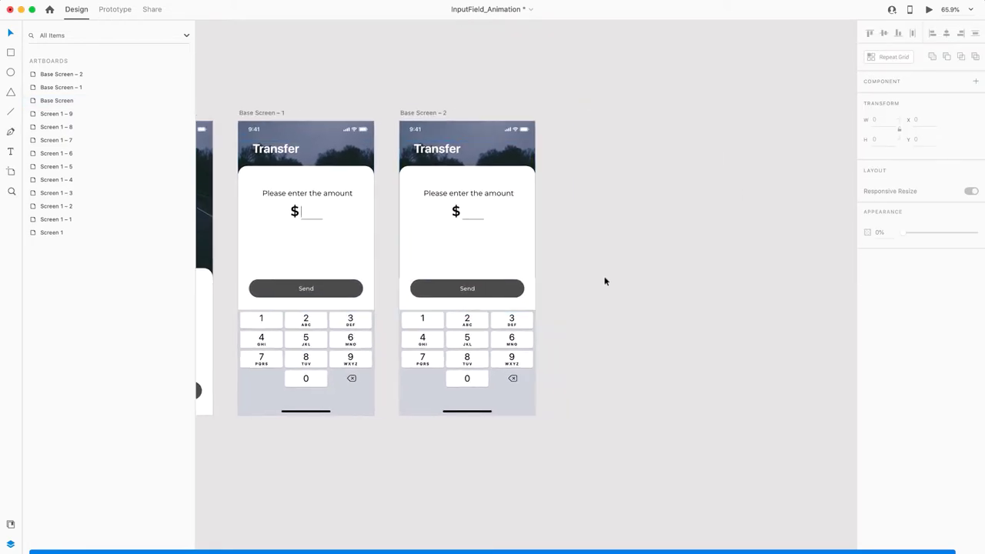
scroll(311, 117, left, 2)
scroll(311, 116, up, 1)
click(271, 120)
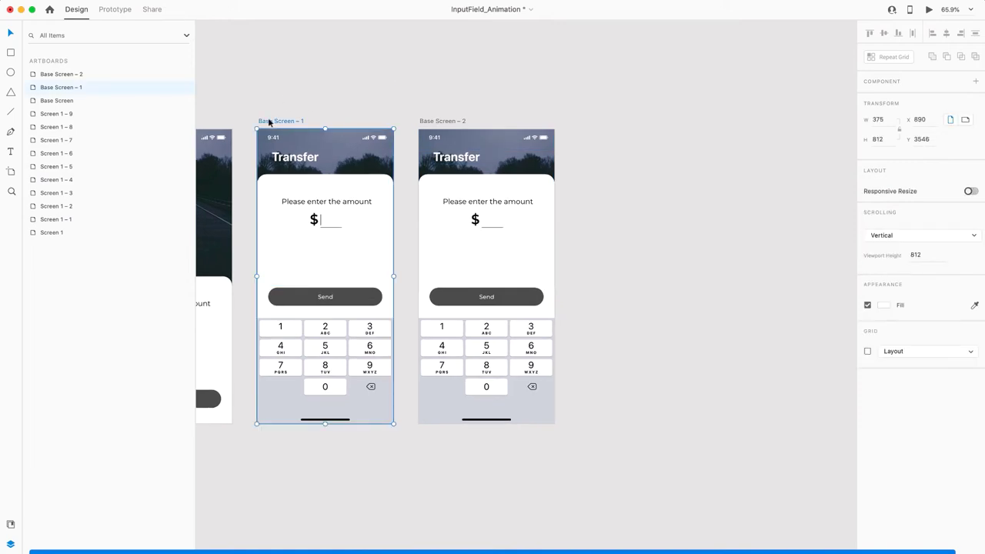
key(super+d)
Enter 1 in the empty amount text on Base Screen – 3
scroll(628, 264, up, 5)
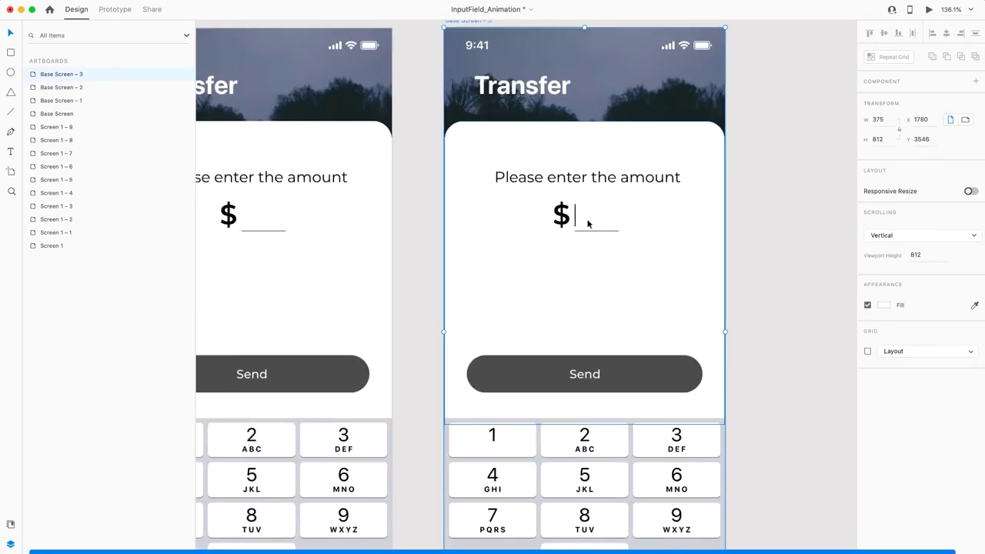
double_click(585, 217)
text(1)
key(Escape)
scroll(628, 217, down, 3)
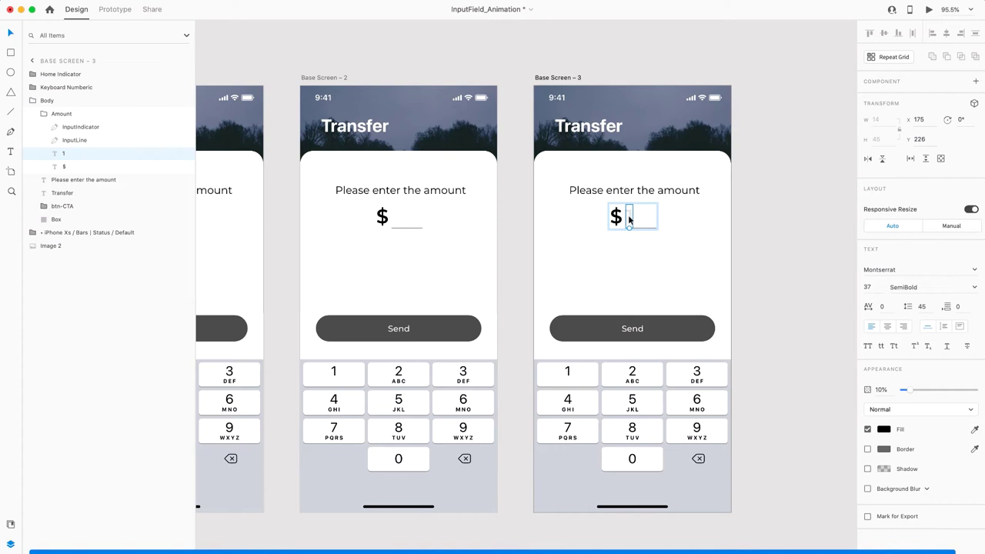
Set the opacity of the digit 1 on Base Screen – 3 to 100%
scroll(629, 218, up, 5)
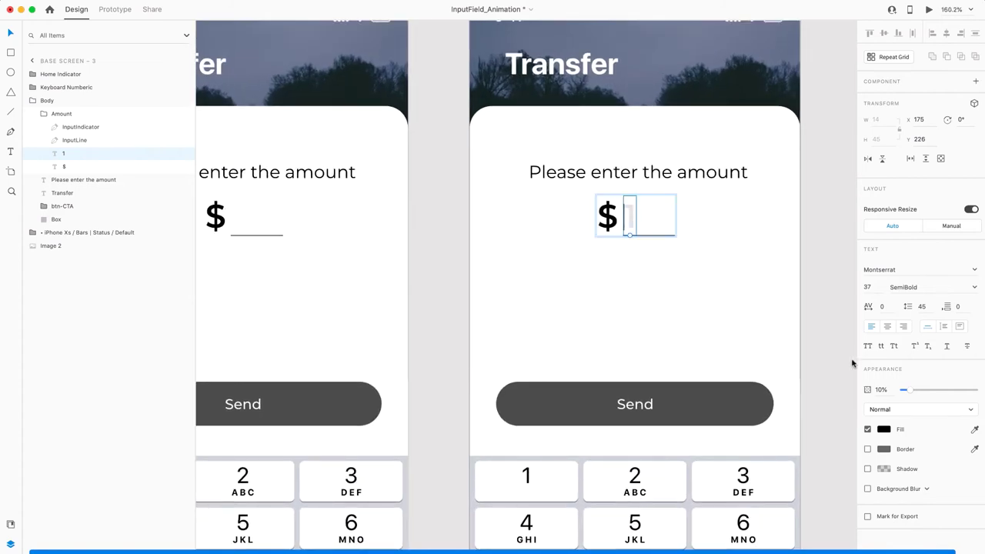
drag(909, 390, 974, 390)
scroll(720, 294, down, 5)
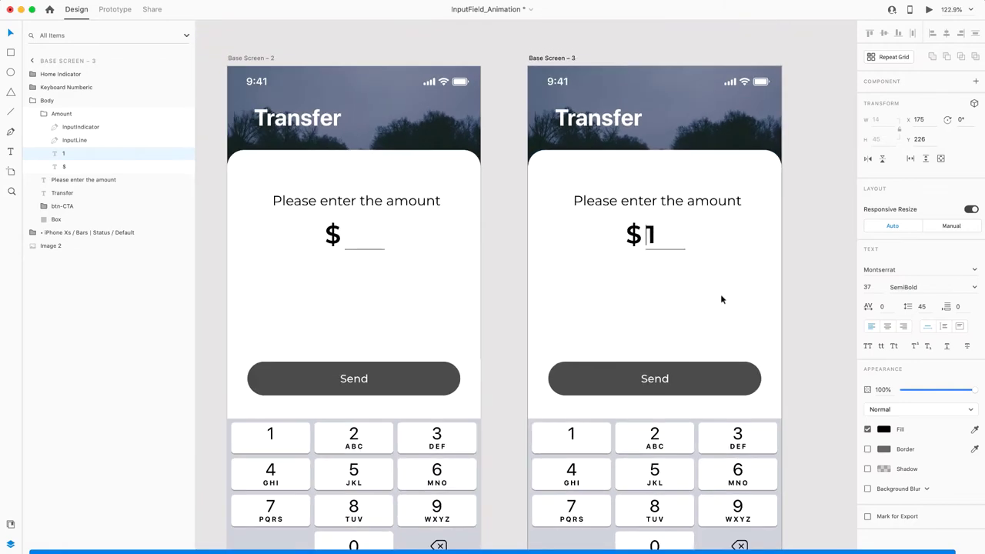
scroll(721, 294, up, 3)
click(806, 276)
scroll(806, 275, down, 3)
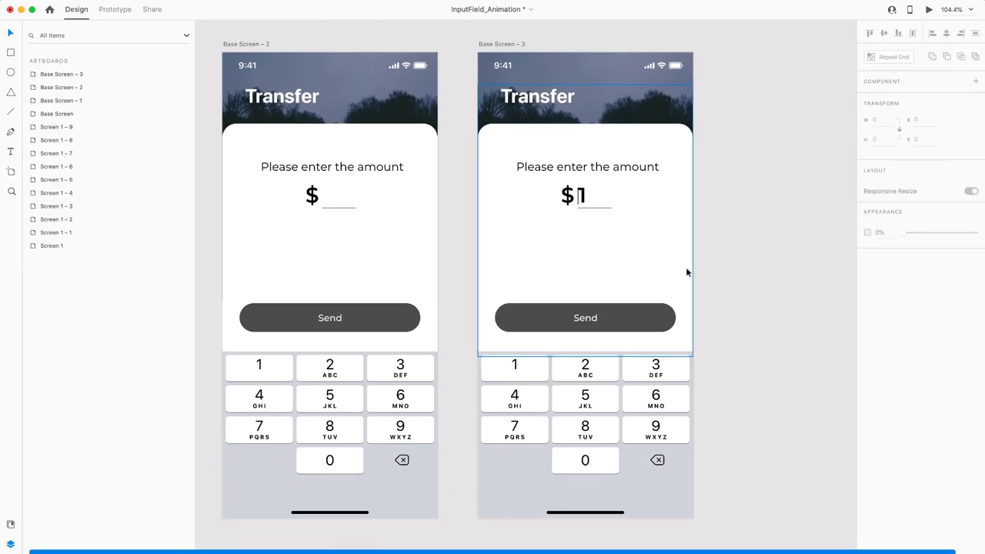
Move the InputIndicator on Base Screen – 3 to just after the digit 1, at X 187.81
scroll(686, 272, left, 5)
scroll(686, 273, up, 1)
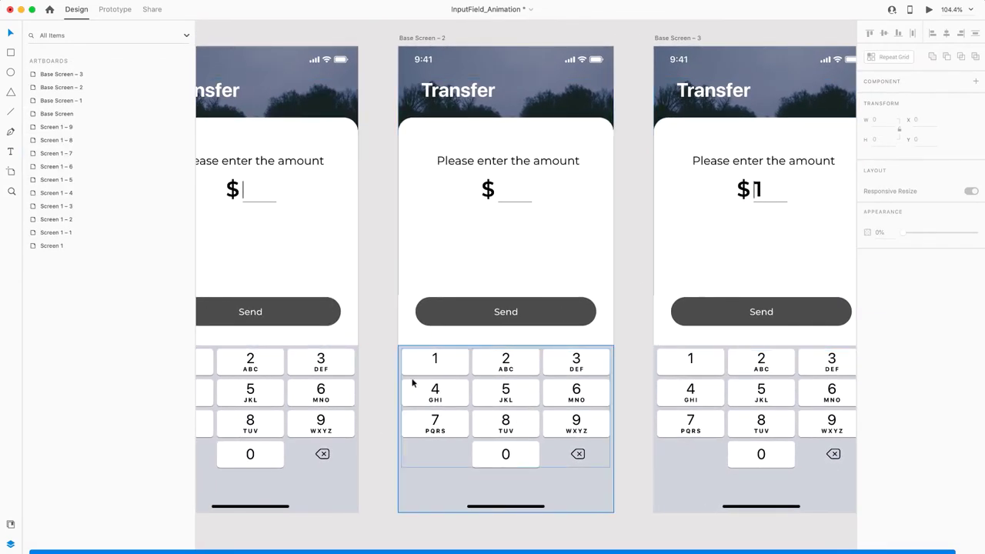
scroll(447, 299, right, 5)
click(522, 194)
scroll(522, 194, up, 5)
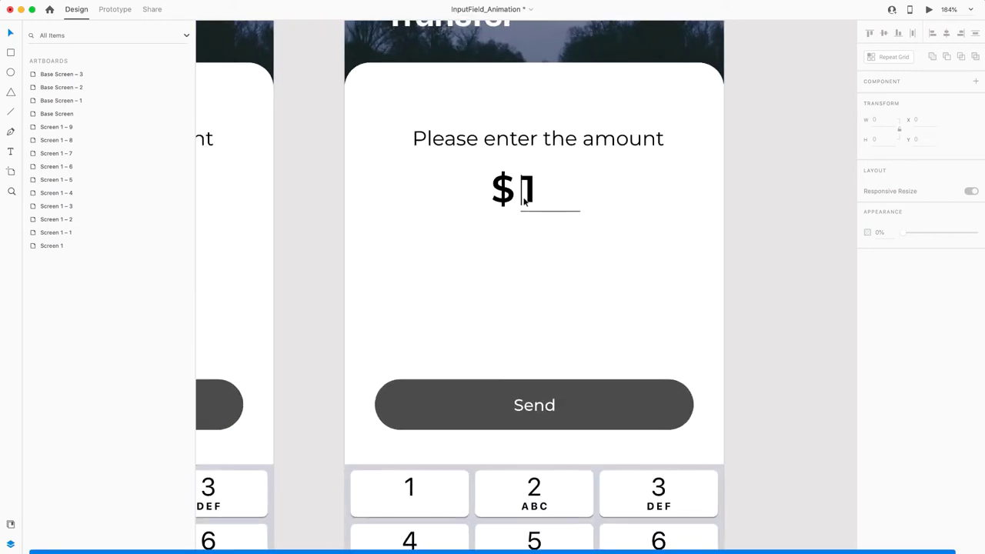
scroll(522, 202, up, 3)
key(shift+Right)
key(shift+Right)
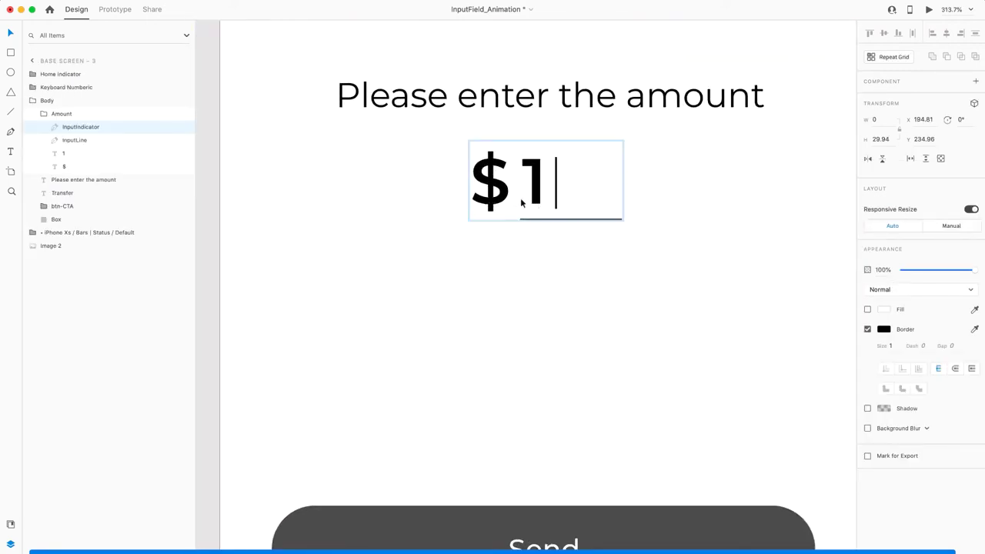
key(shift+Left)
key(Right)
key(Right)
scroll(520, 198, down, 4)
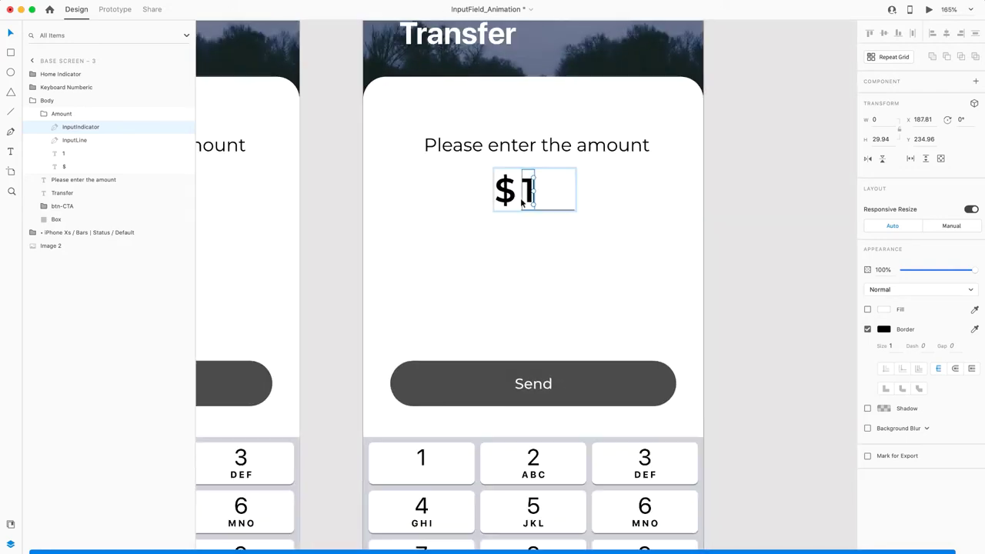
Duplicate the Base Screen – 3 artboard with its entered digit 1
scroll(521, 203, down, 3)
click(431, 52)
click(434, 47)
key(super+d)
scroll(581, 120, right, 3)
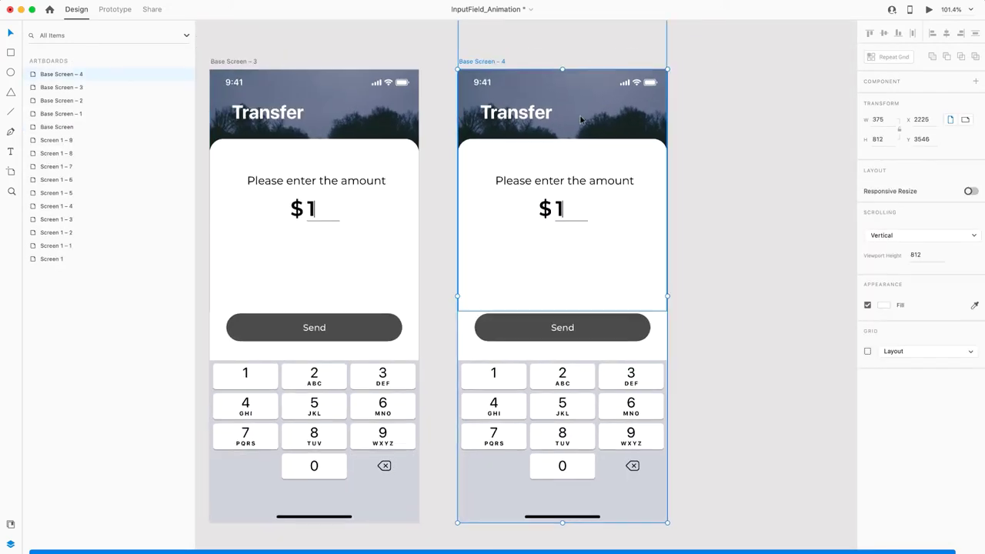
Make the InputIndicator on Base Screen – 4 fully transparent
scroll(581, 120, up, 3)
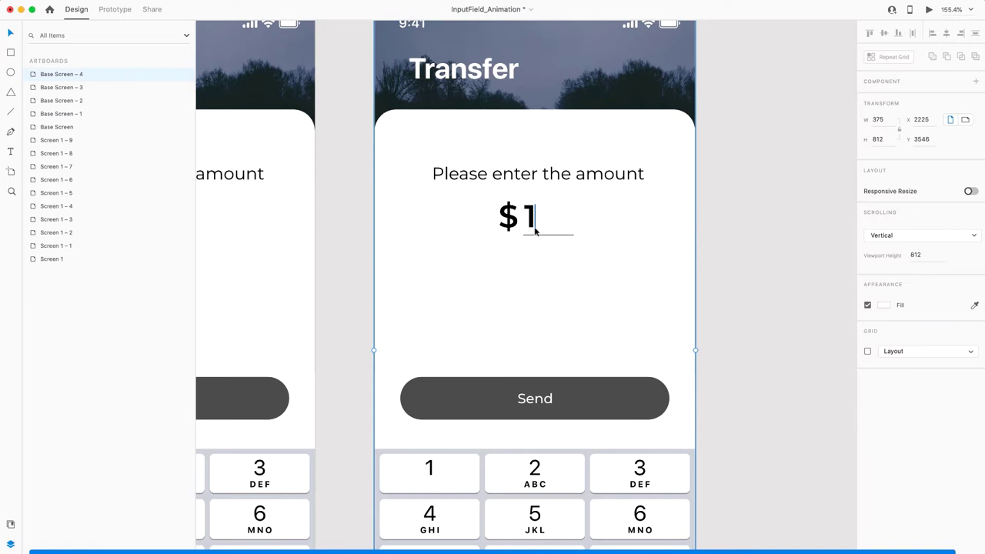
click(535, 230)
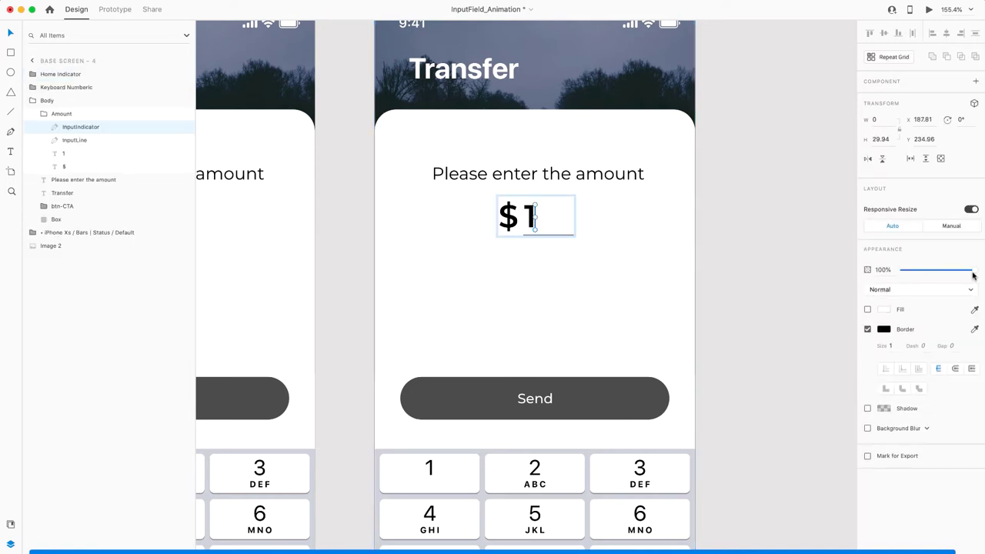
click(754, 270)
scroll(754, 271, down, 5)
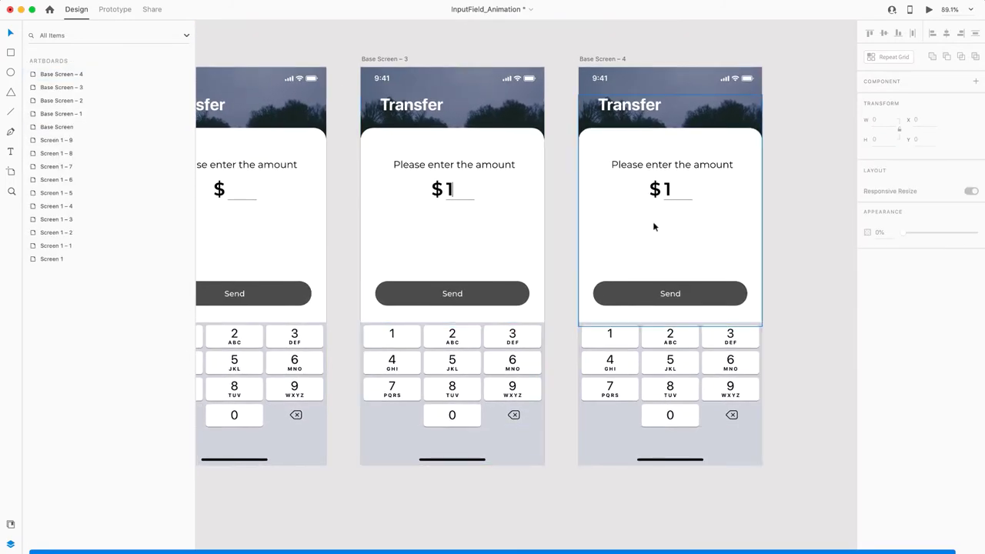
Set the Send button's opacity to 100% on both Base Screen – 3 and Base Screen – 4
scroll(644, 257, up, 2)
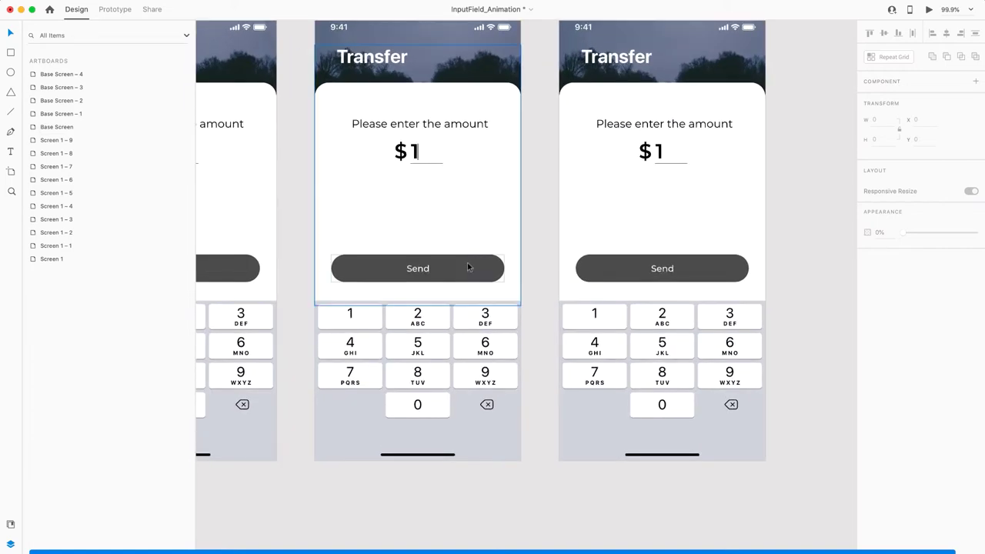
click(467, 267)
double_click(467, 266)
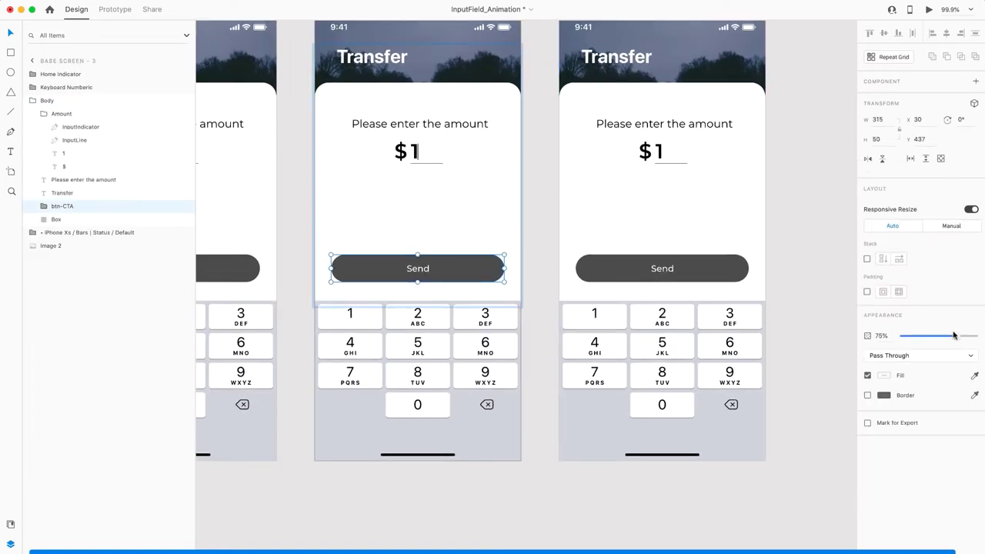
drag(957, 339, 983, 337)
double_click(662, 269)
scroll(664, 137, down, 3)
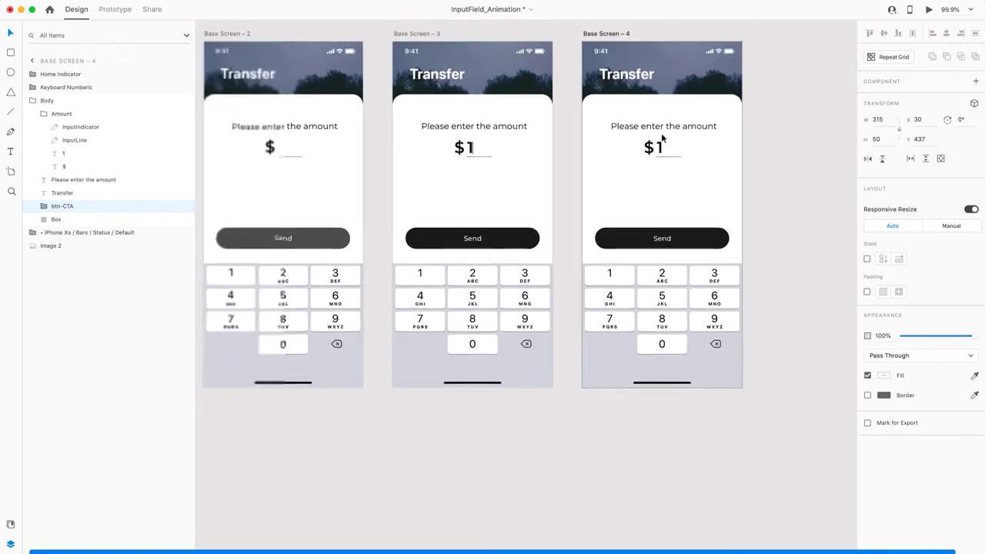
Duplicate the Base Screen – 3 artboard again, placing the copy after Base Screen – 4
scroll(511, 167, right, 3)
scroll(511, 167, up, 2)
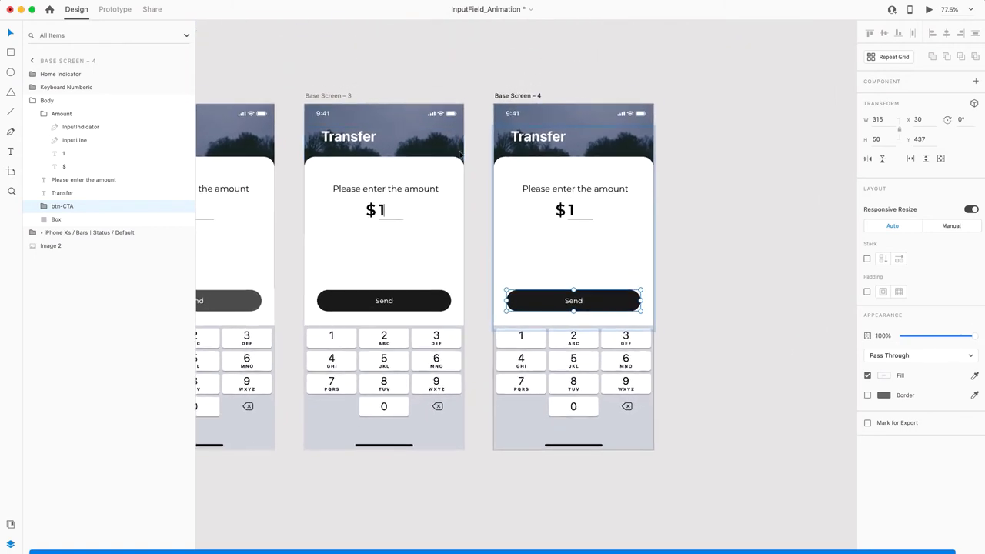
click(306, 97)
key(super+d)
scroll(680, 313, right, 3)
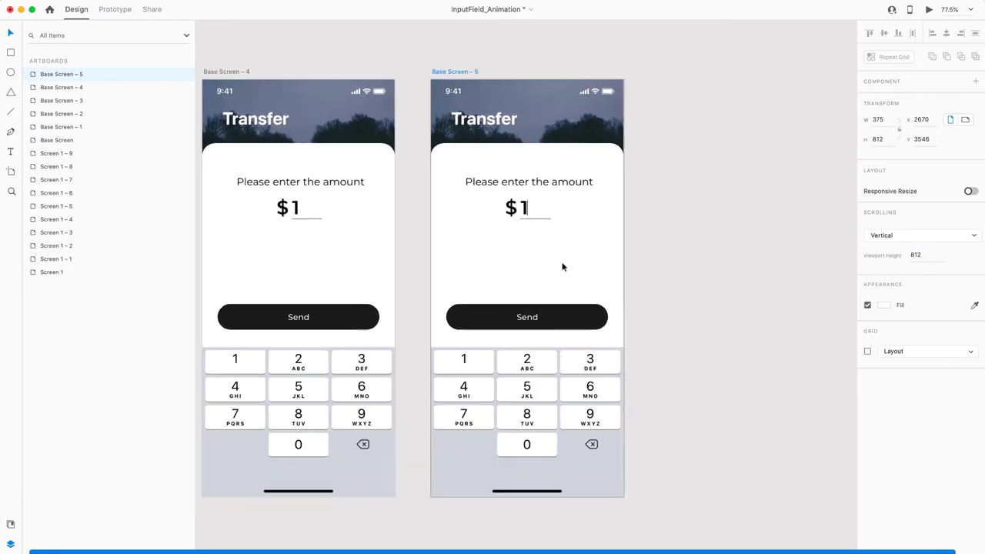
Change the amount text on Base Screen – 5 to 12
super+scroll(563, 267, up, 2)
super+double_click(515, 197)
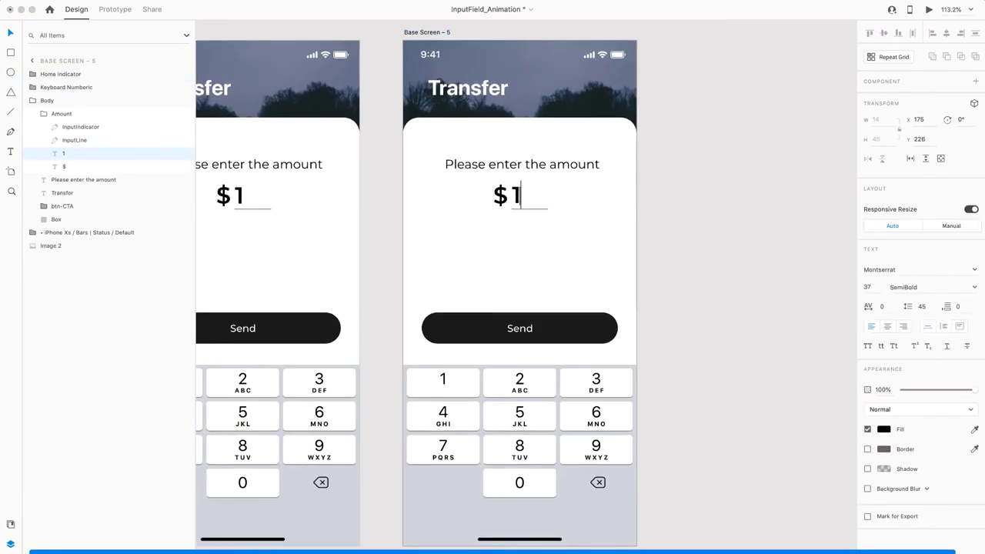
text(2)
scroll(534, 204, up, 3)
Move the InputIndicator on Base Screen – 5 to just after the 12, at X 211.81
click(77, 128)
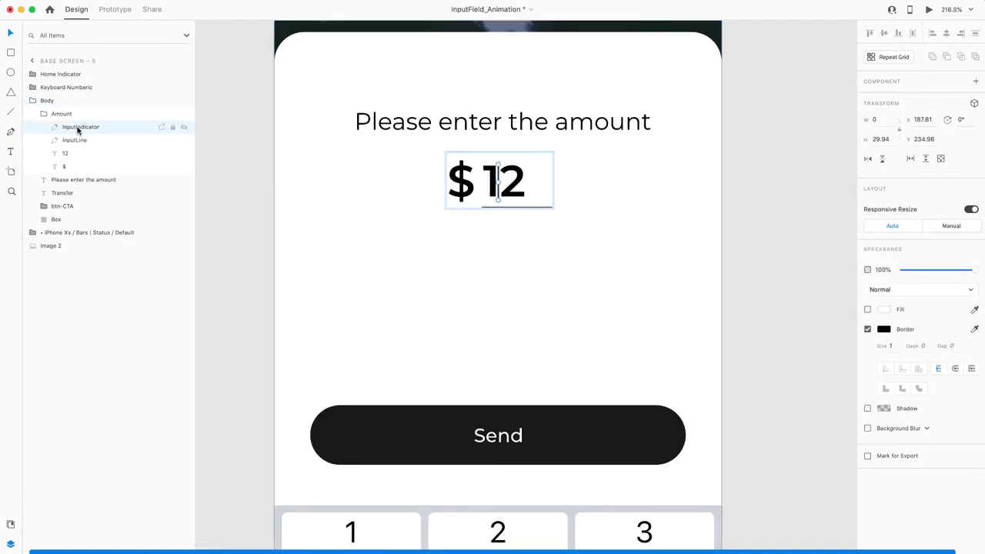
scroll(629, 139, down, 5)
click(647, 135)
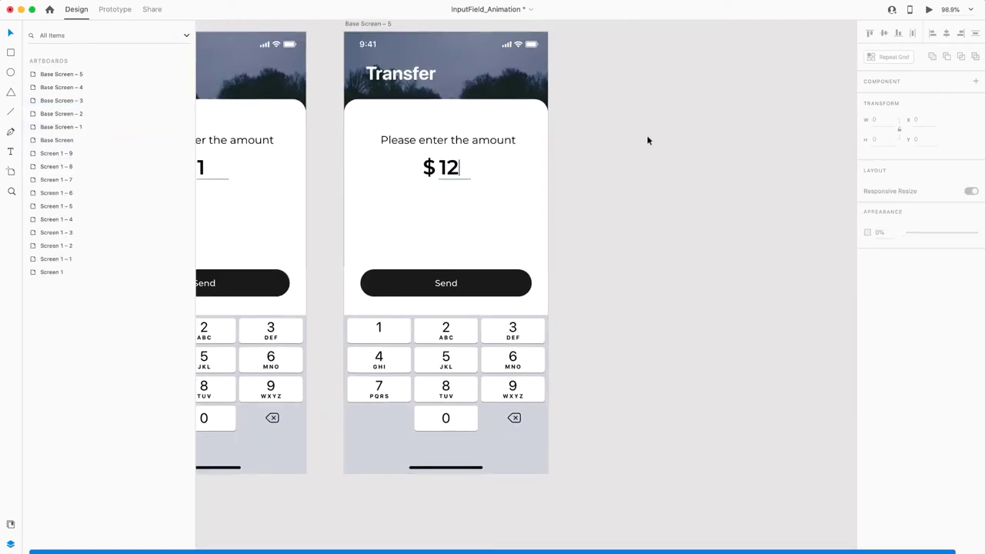
Duplicate the Base Screen – 5 artboard and make the InputIndicator on the copy fully transparent
click(346, 35)
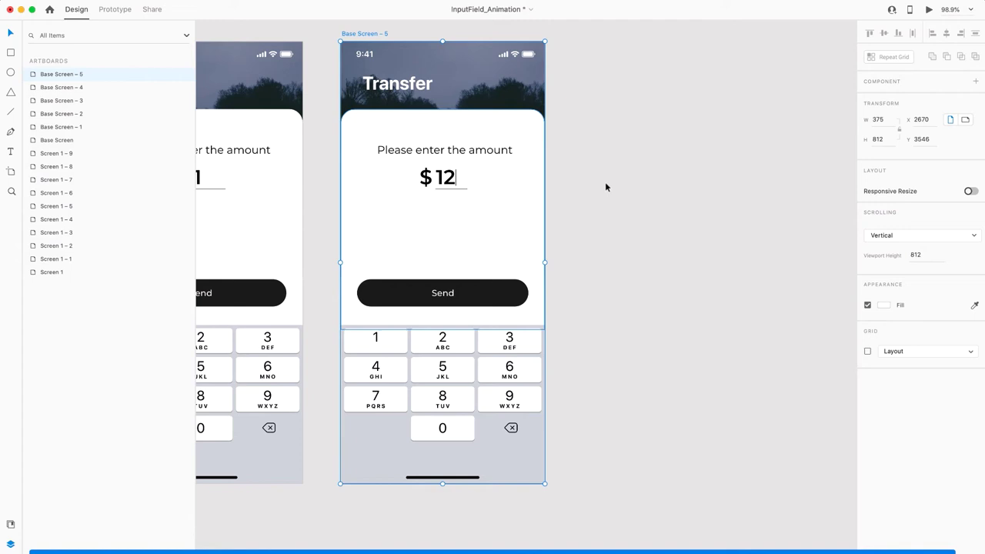
key(super+d)
scroll(732, 189, up, 3)
super+click(675, 180)
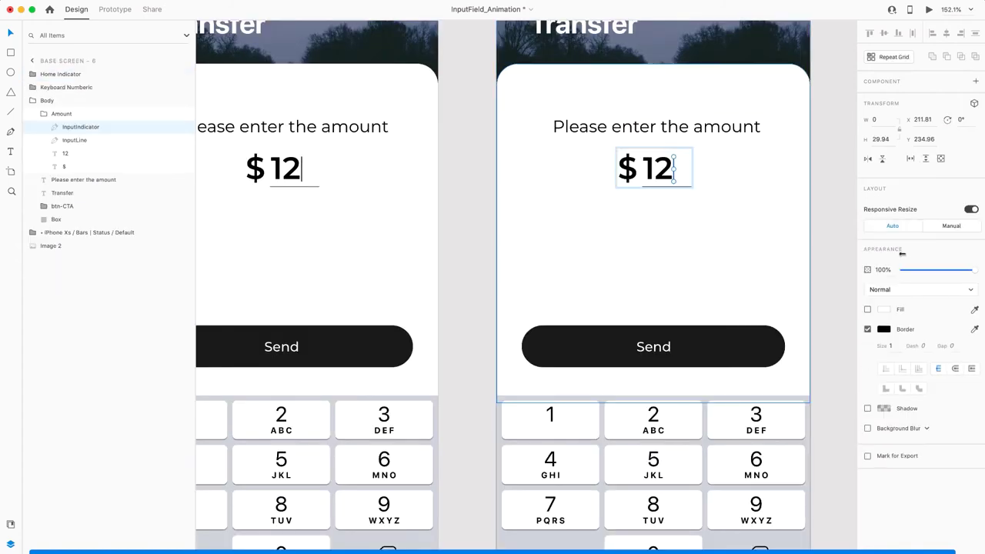
drag(945, 271, 900, 270)
scroll(764, 264, down, 5)
click(763, 264)
scroll(763, 264, left, 2)
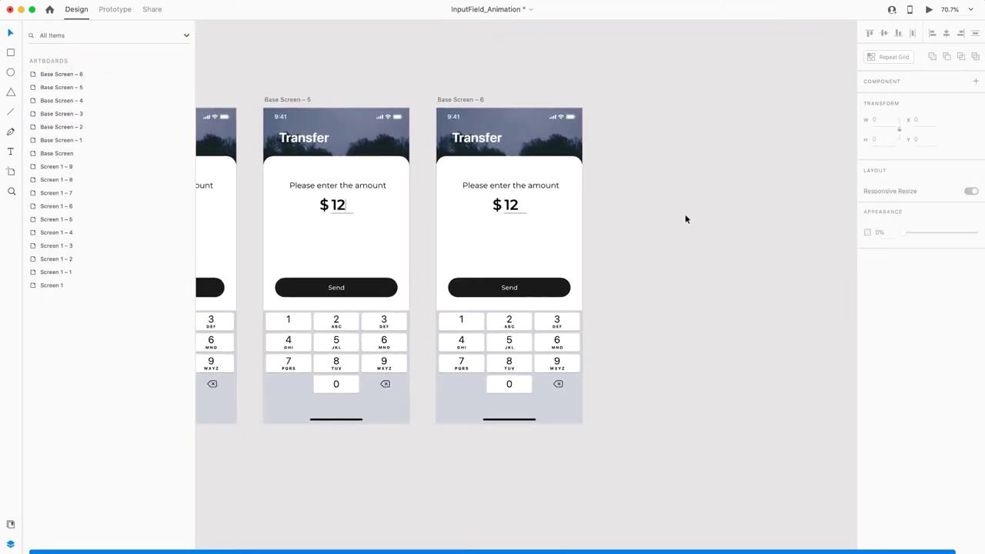
Duplicate the Base Screen – 5 artboard after Base Screen – 6 and change the amount text on the copy to 120
click(271, 101)
key(super+d)
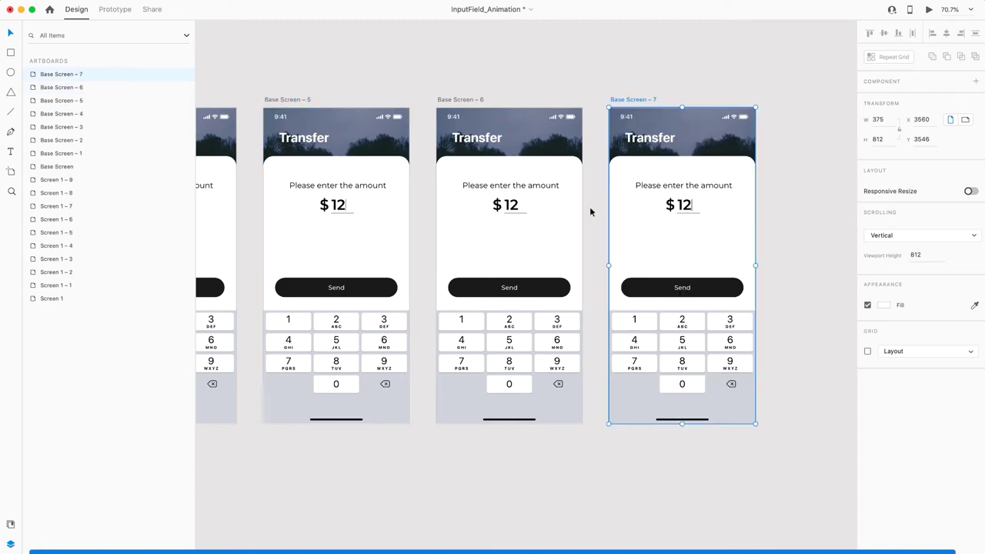
scroll(730, 234, up, 3)
super+click(651, 182)
double_click(651, 183)
key(Right)
text(0)
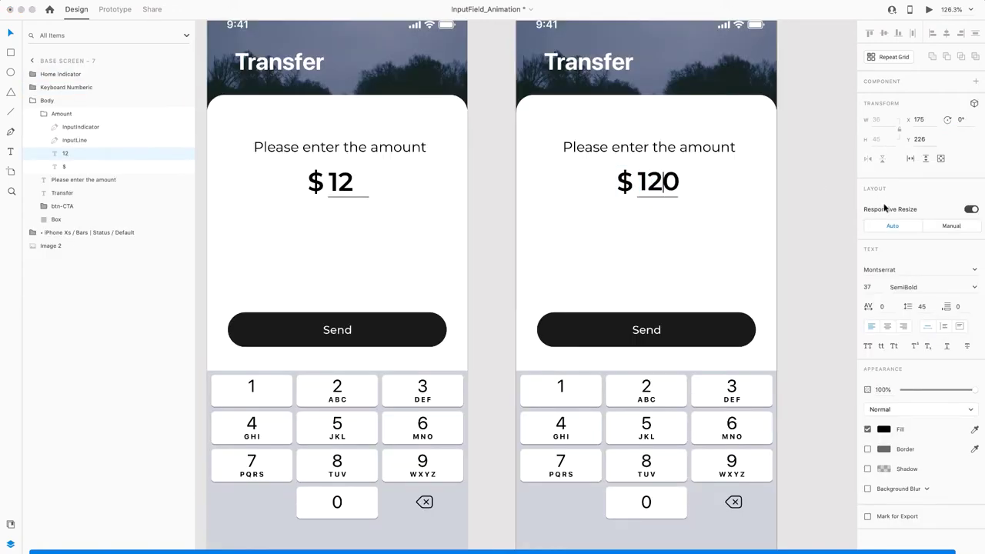
key(Escape)
Move the InputIndicator on Base Screen – 7 to just after the 120
scroll(633, 179, up, 3)
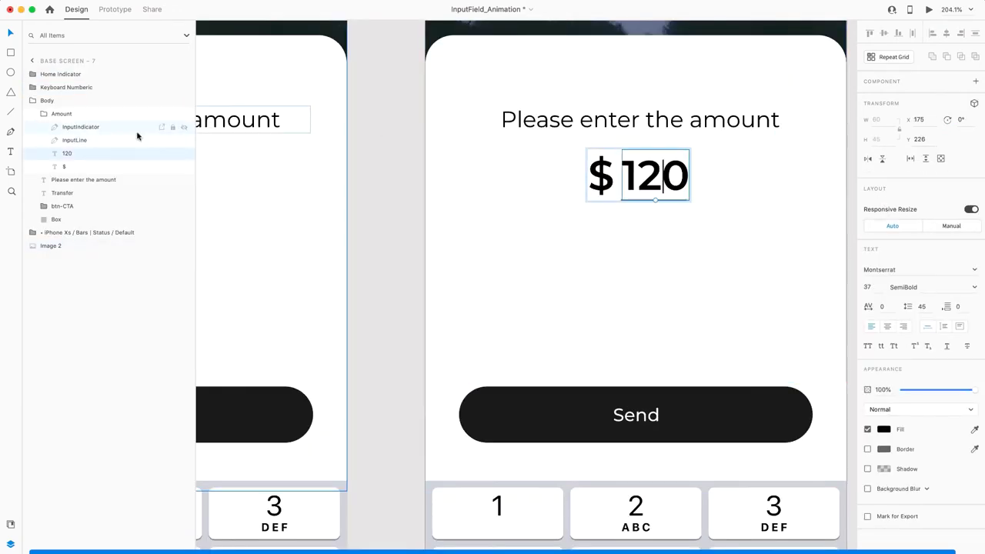
click(92, 131)
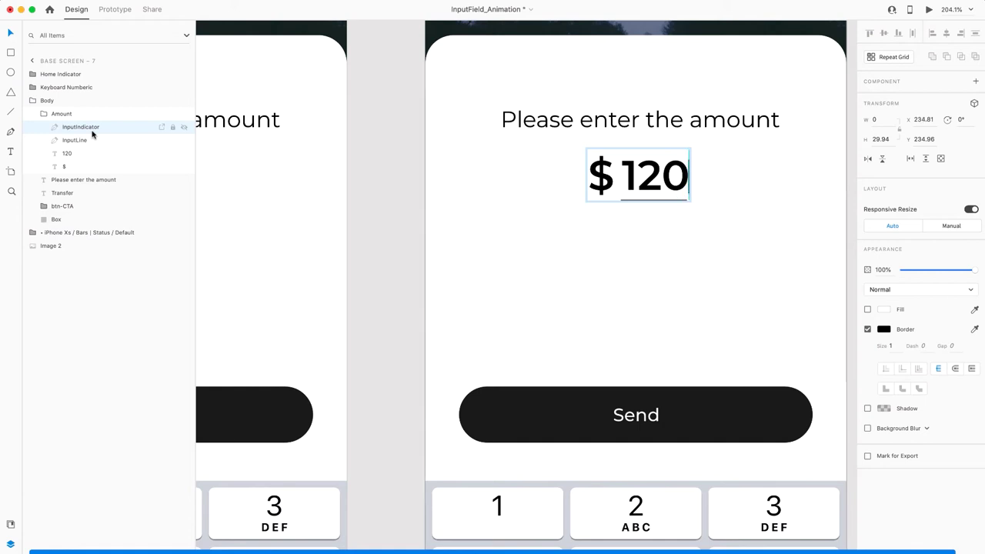
click(677, 206)
Lengthen the InputLine under the 120 on Base Screen – 7 to a width of about 92, keeping its start point
scroll(675, 203, up, 3)
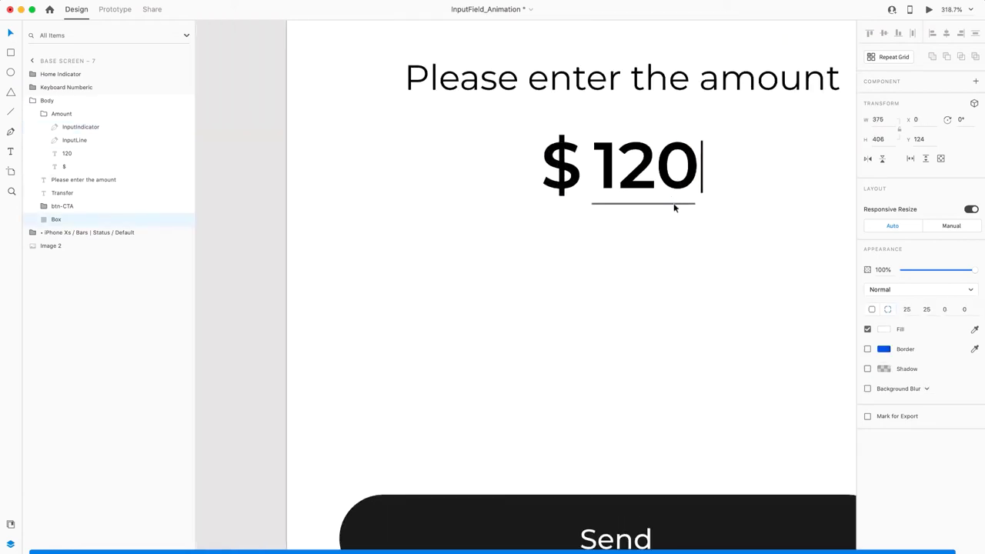
click(625, 203)
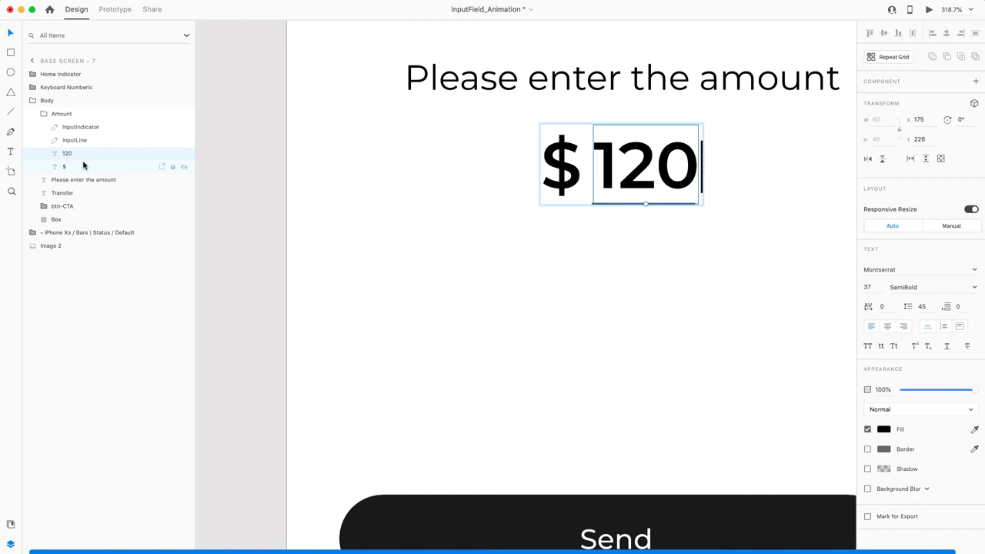
click(68, 140)
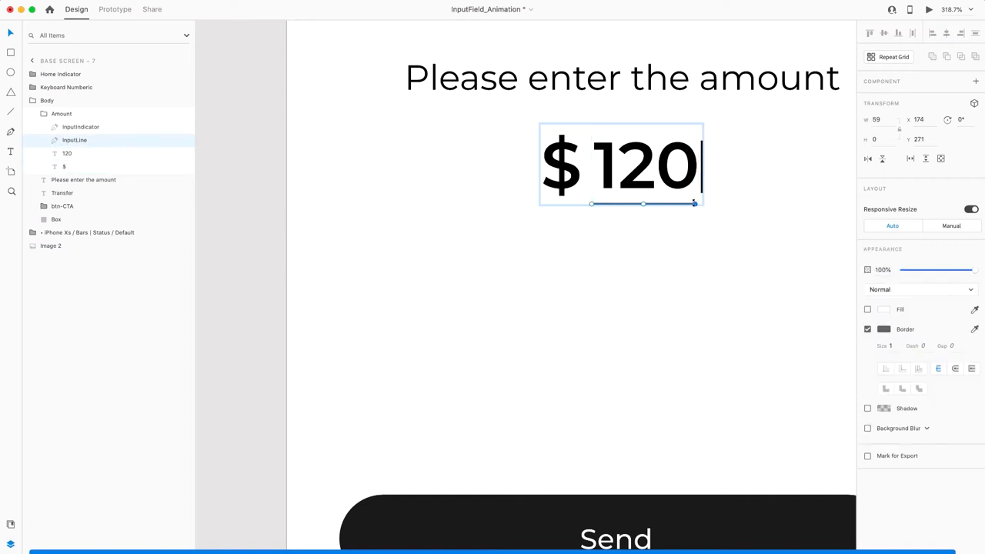
drag(697, 204, 752, 203)
scroll(752, 202, down, 3)
scroll(752, 202, right, 3)
click(754, 202)
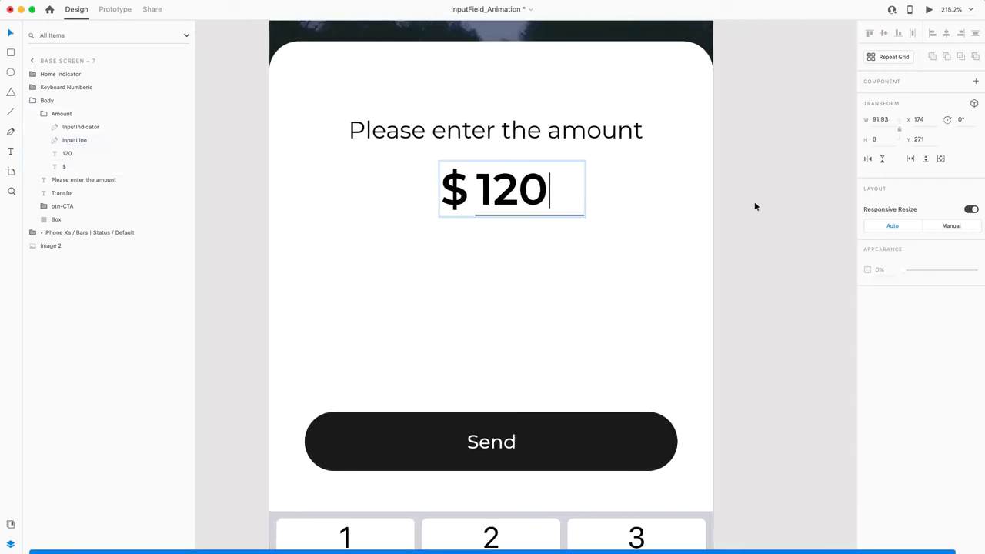
click(515, 190)
scroll(595, 201, down, 5)
click(779, 244)
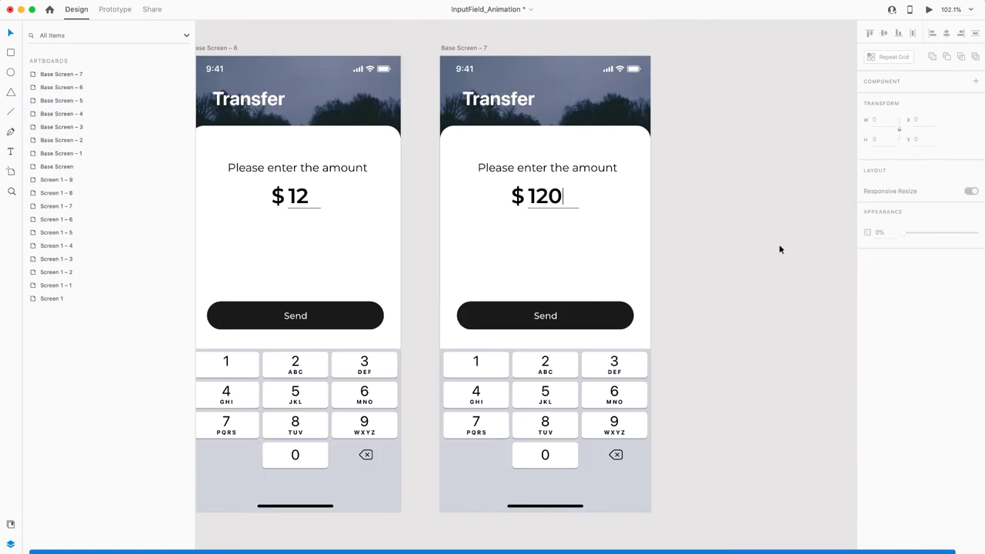
Duplicate the Base Screen – 7 artboard and make the InputIndicator on the copy fully transparent
click(447, 48)
key(super+d)
scroll(746, 180, right, 4)
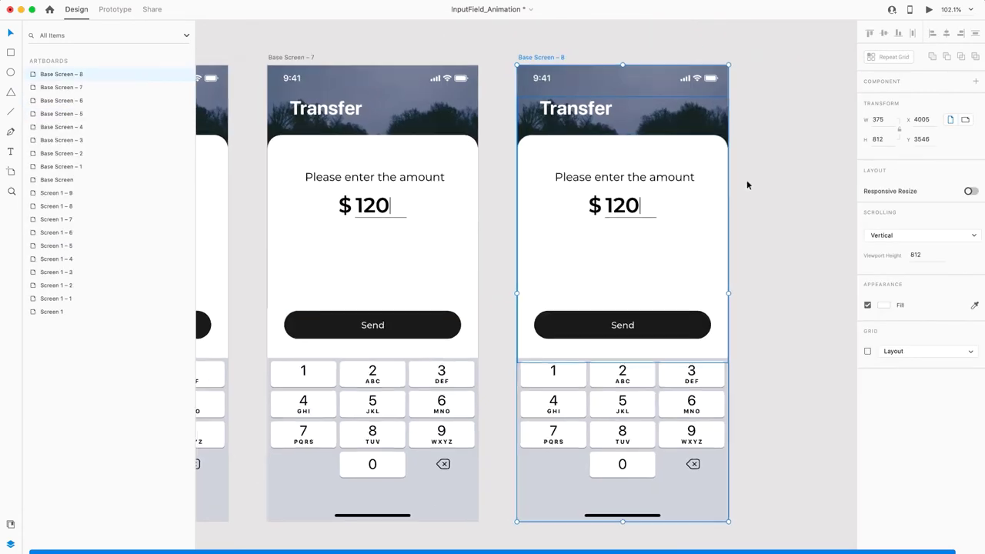
scroll(551, 228, up, 3)
super+click(538, 213)
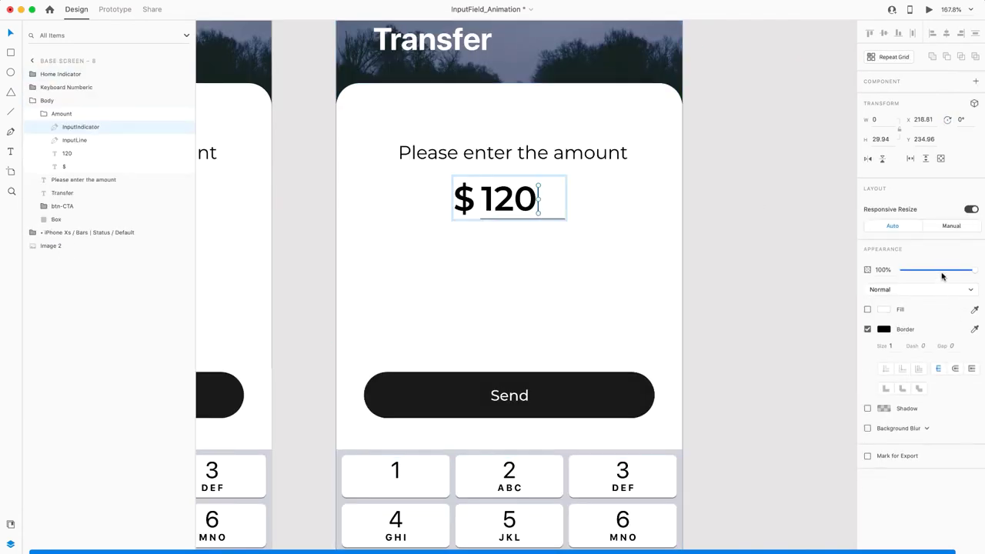
drag(943, 270, 898, 272)
click(732, 278)
Duplicate Base Screen – 8, title the copy Success, move its keyboard below the artboard and shrink its white box into a small card
scroll(733, 278, down, 5)
scroll(733, 278, down, 2)
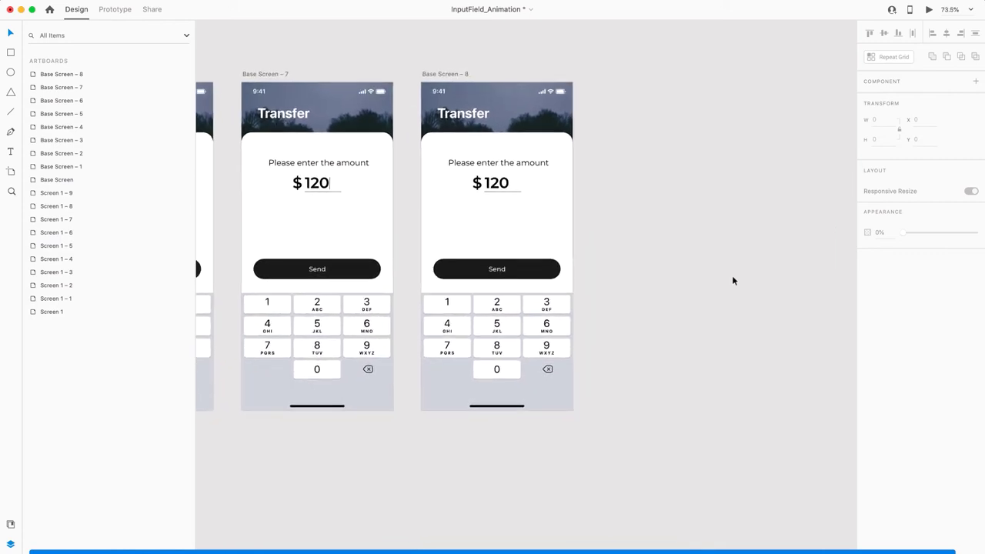
scroll(732, 274, down, 1)
scroll(537, 254, right, 5)
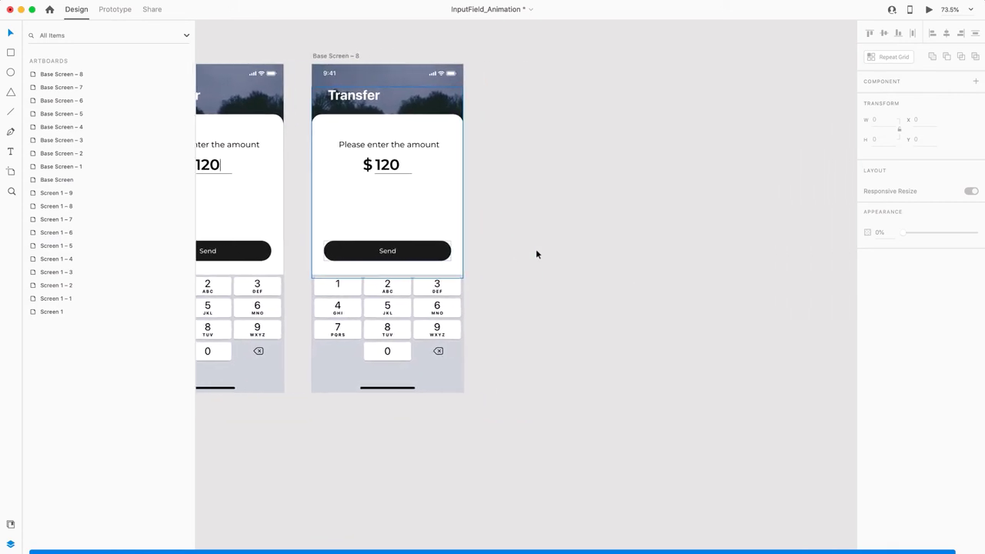
scroll(436, 225, left, 1)
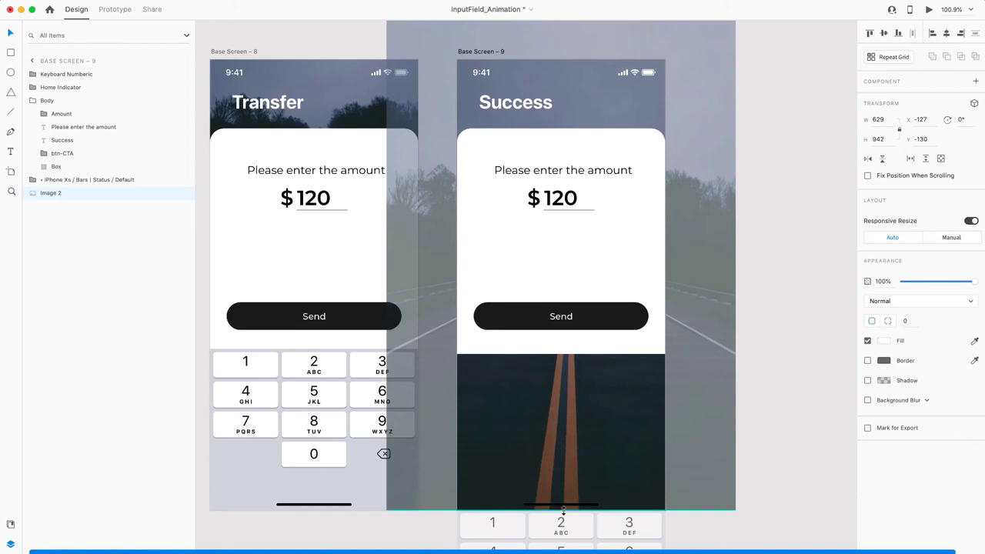
double_click(561, 262)
drag(665, 241, 656, 241)
double_click(560, 199)
drag(562, 128, 560, 264)
Delete the line under the amount on Base Screen – 9 and change the Send button's label to Home
click(569, 276)
key(Delete)
double_click(563, 316)
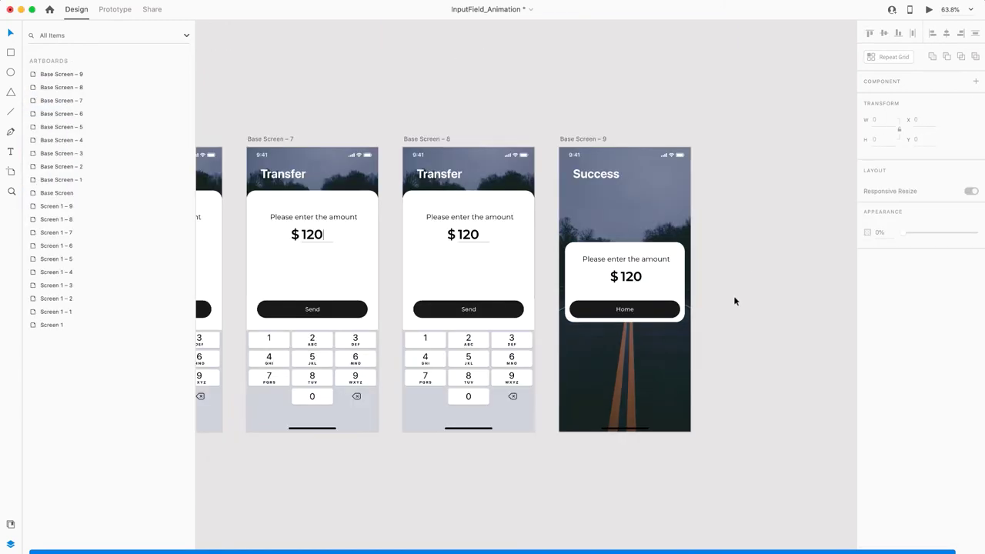
Switch to prototyping and link the 1 key on Base Screen – 1 to Base Screen – 3 with a Tap trigger and Auto-Animate
scroll(733, 296, down, 3)
scroll(734, 295, left, 5)
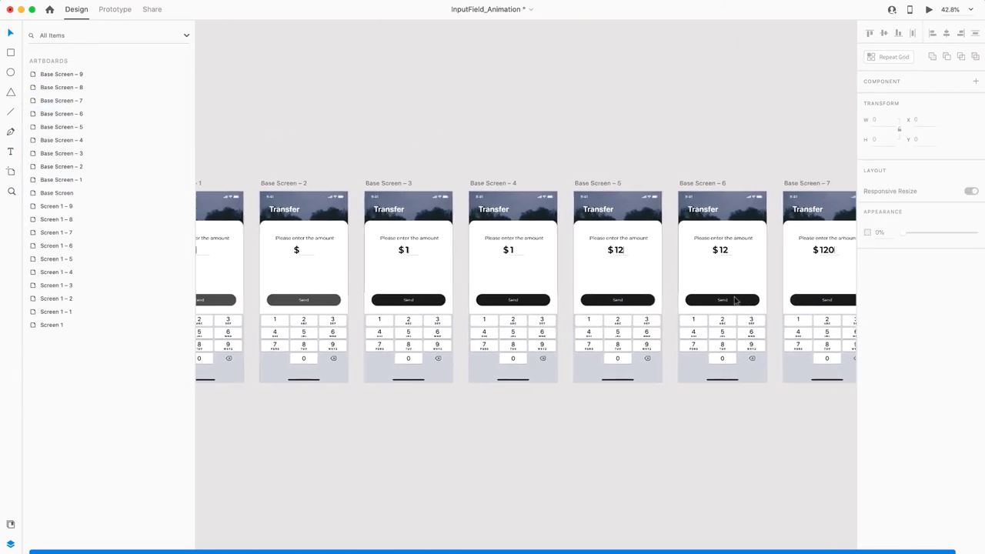
scroll(733, 296, left, 2)
click(115, 11)
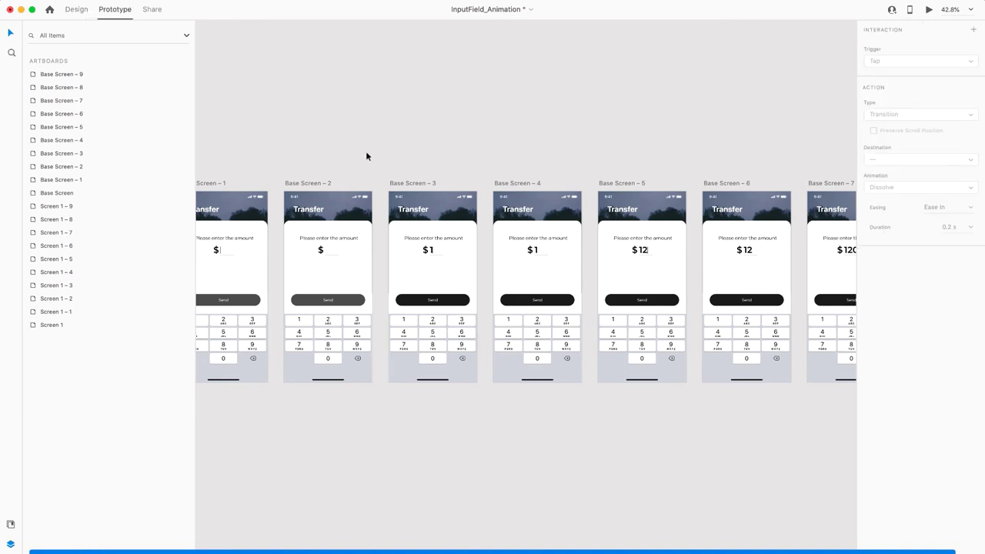
scroll(368, 152, left, 10)
scroll(526, 213, up, 5)
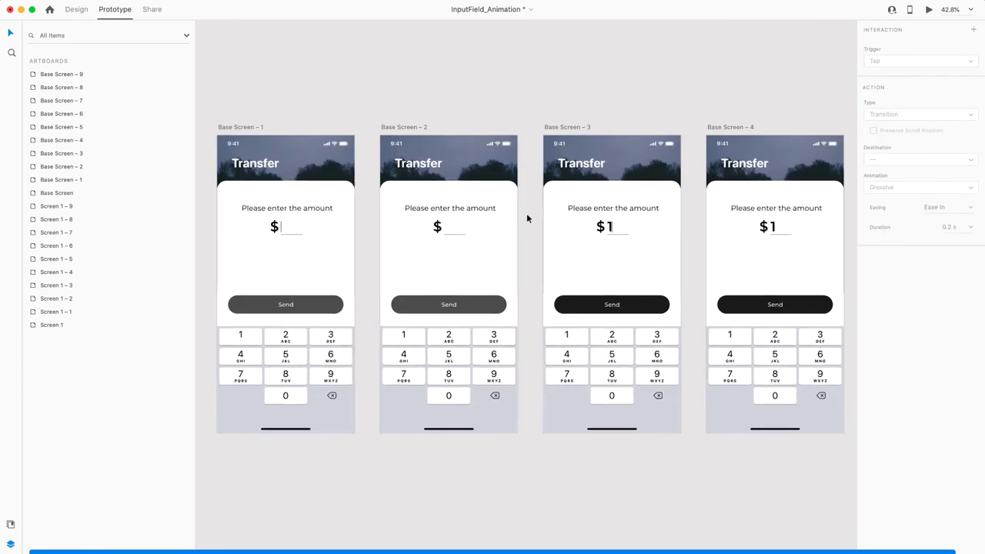
scroll(526, 213, right, 1)
scroll(526, 213, left, 3)
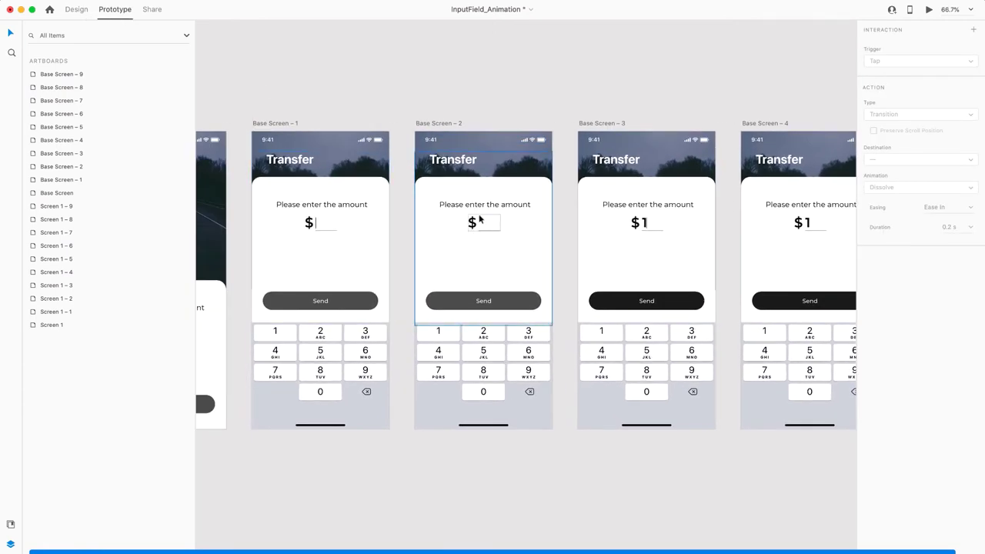
scroll(460, 283, down, 2)
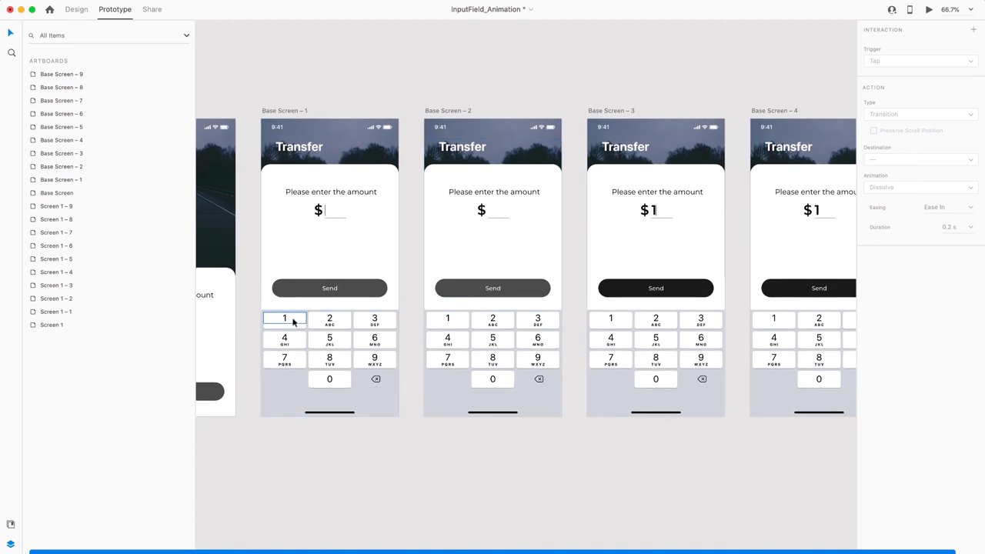
super+click(299, 326)
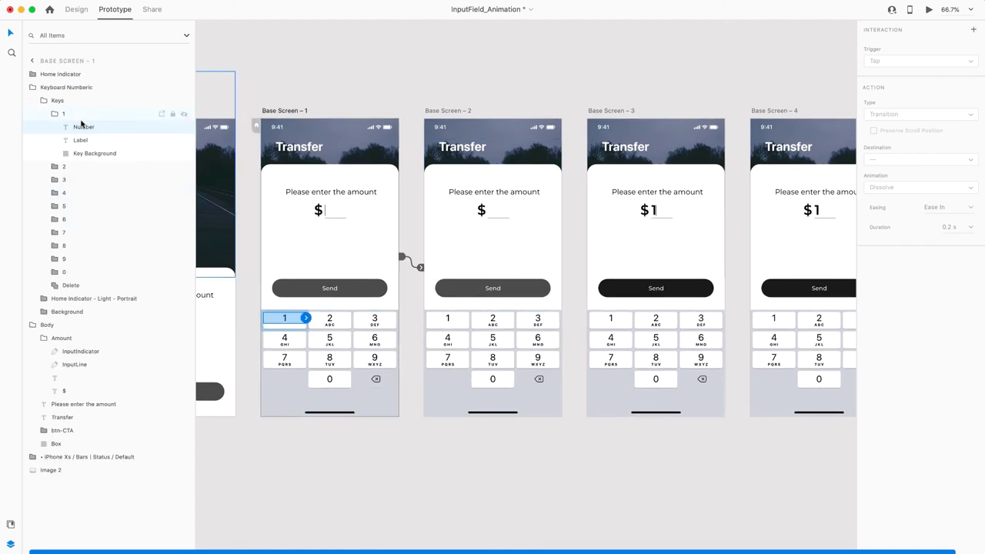
drag(305, 318, 669, 255)
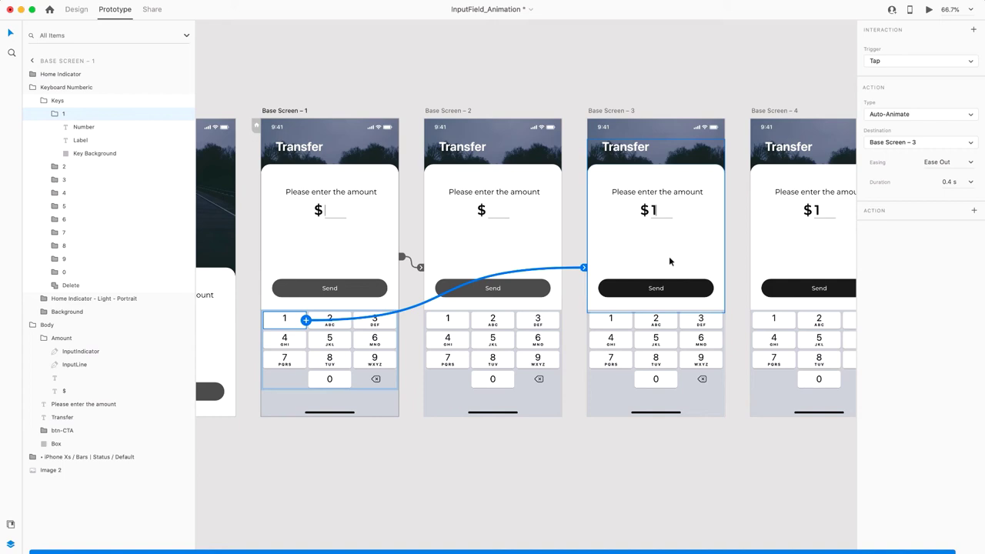
Set the duration of the 1 key's Auto-Animate interaction to 0.2 s
scroll(668, 255, right, 3)
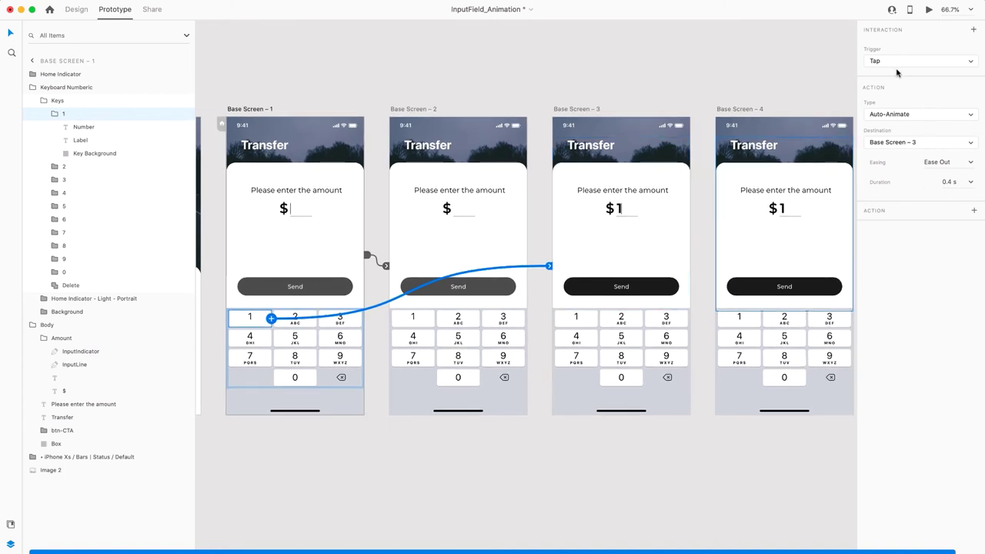
click(970, 183)
click(959, 199)
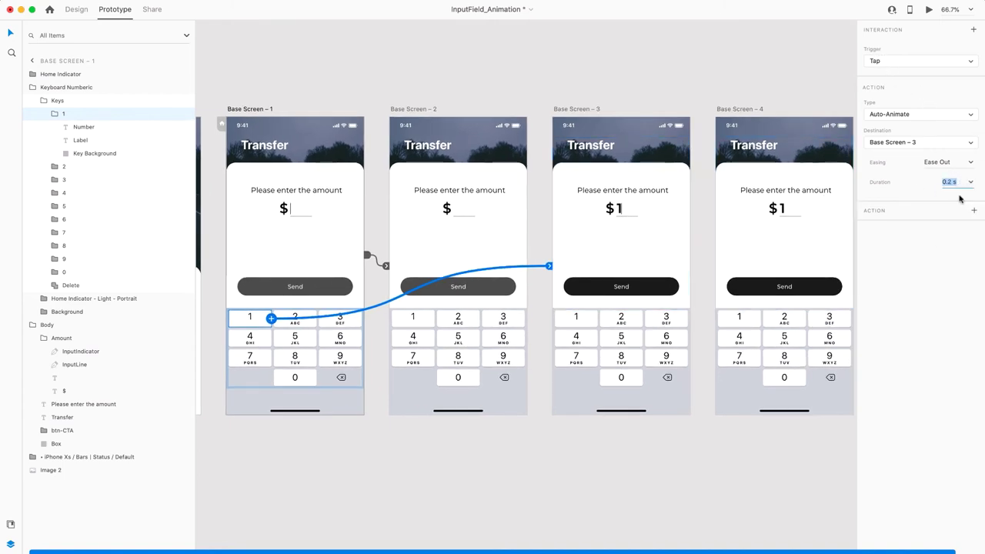
Link the 1 key on Base Screen – 2 to Base Screen – 3 with Tap, Auto-Animate and a 0.2 s duration
click(432, 323)
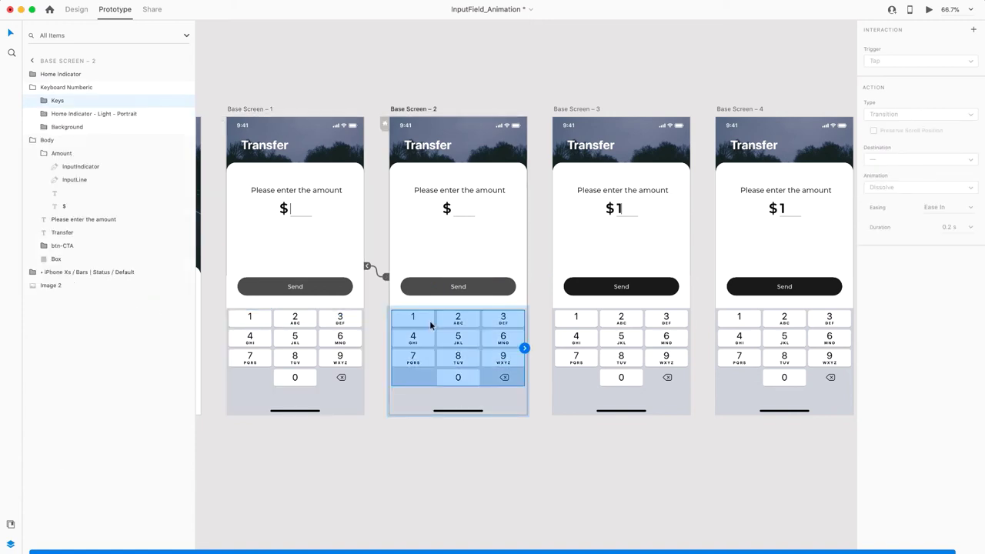
double_click(431, 324)
drag(435, 318, 608, 277)
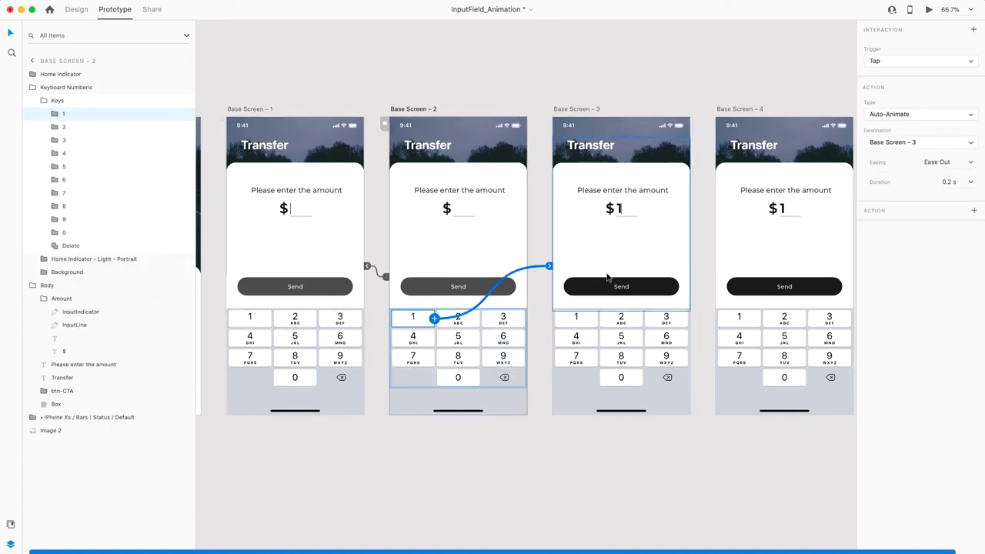
Link the 2 keys on Base Screen – 3 and Base Screen – 4 to Base Screen – 5 with Tap and Auto-Animate
scroll(356, 323, right, 5)
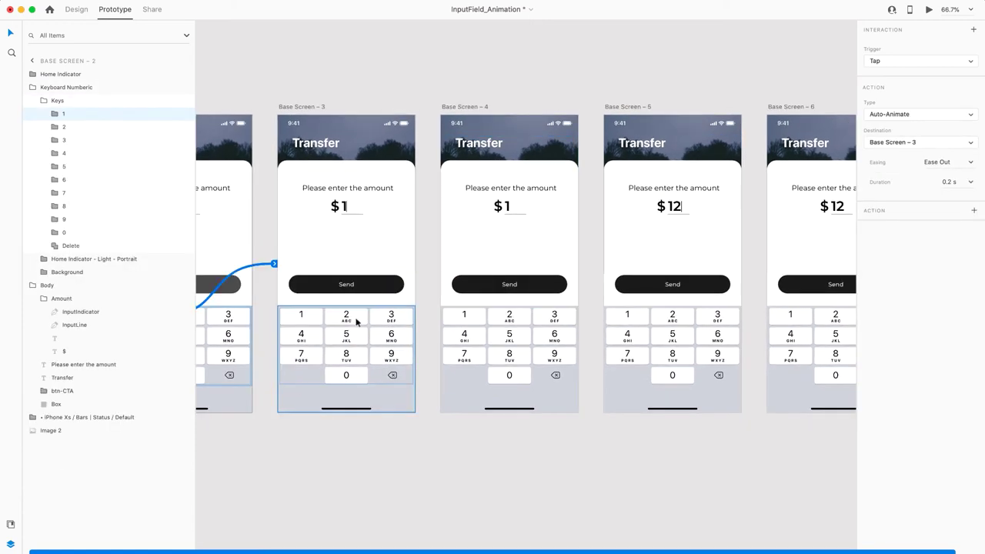
click(359, 318)
double_click(359, 318)
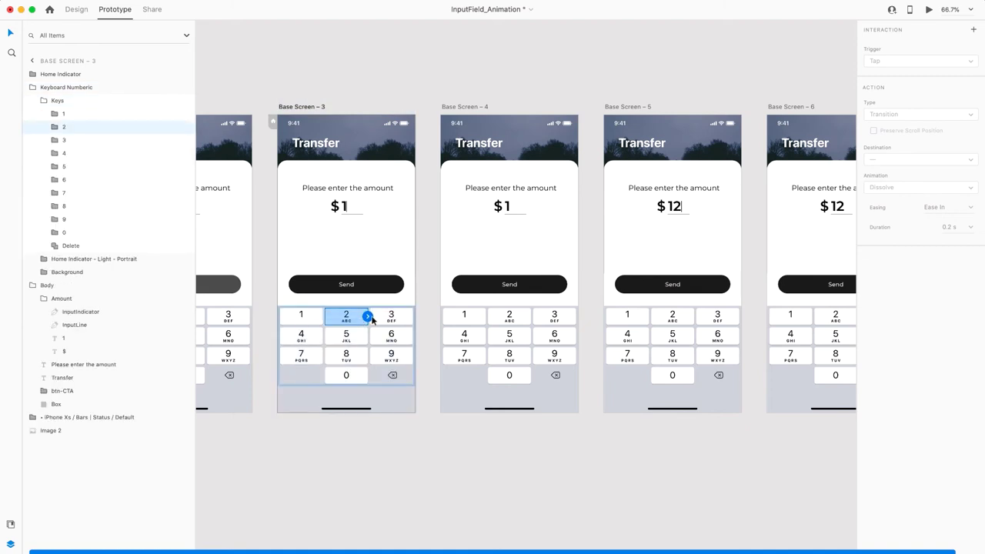
drag(370, 316, 639, 293)
click(520, 317)
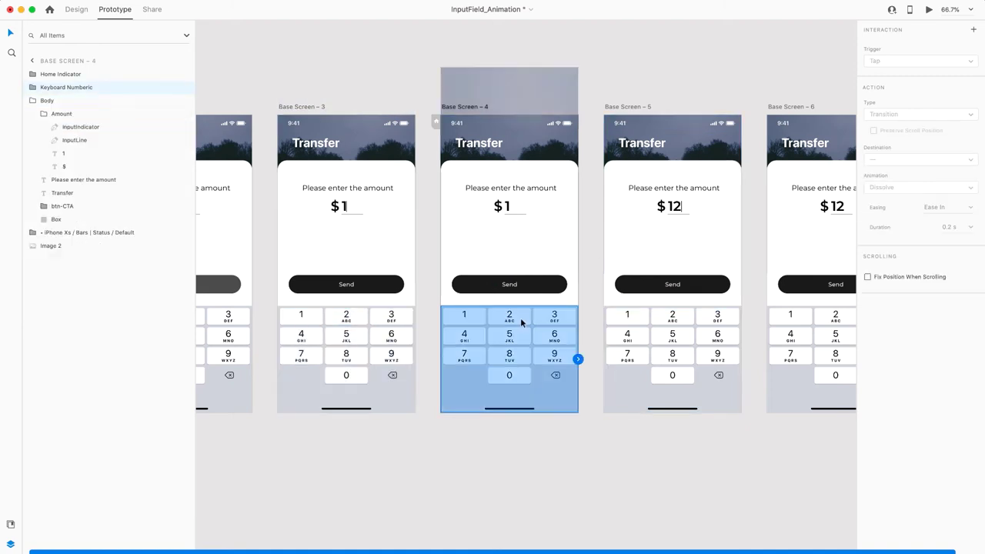
double_click(521, 317)
drag(529, 319, 671, 289)
Link the 0 keys on Base Screen – 5 and Base Screen – 6 to Base Screen – 7
scroll(671, 291, right, 5)
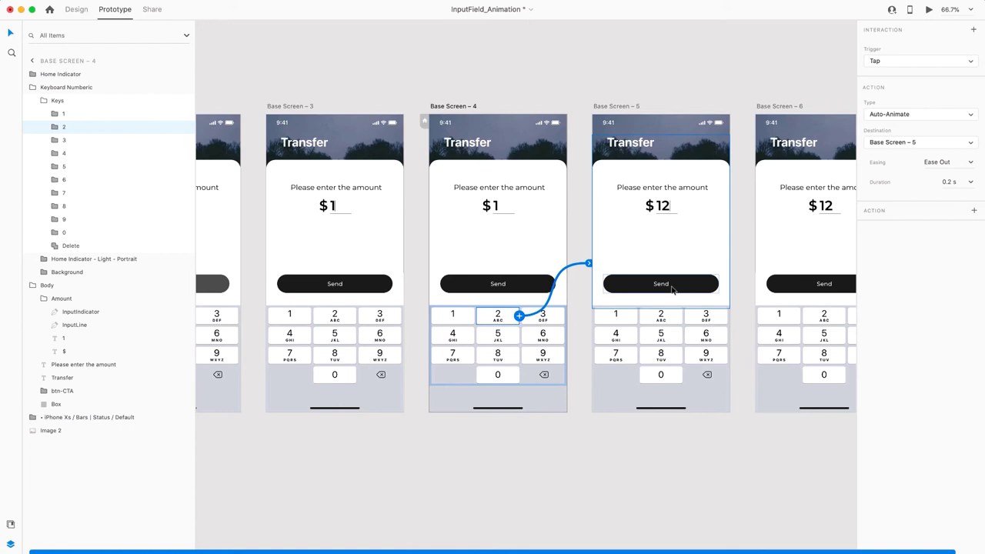
scroll(672, 291, right, 1)
scroll(488, 309, right, 1)
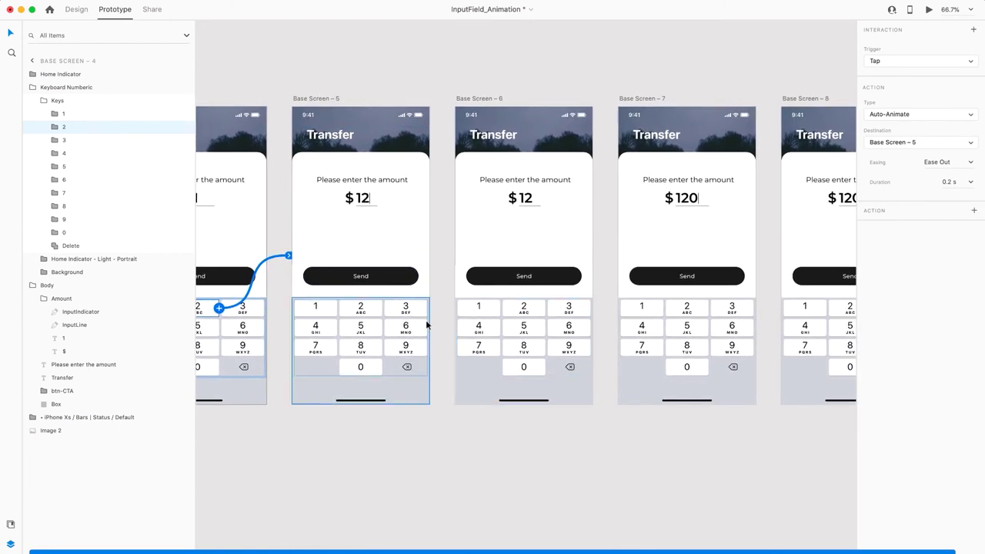
click(366, 372)
double_click(367, 372)
double_click(366, 373)
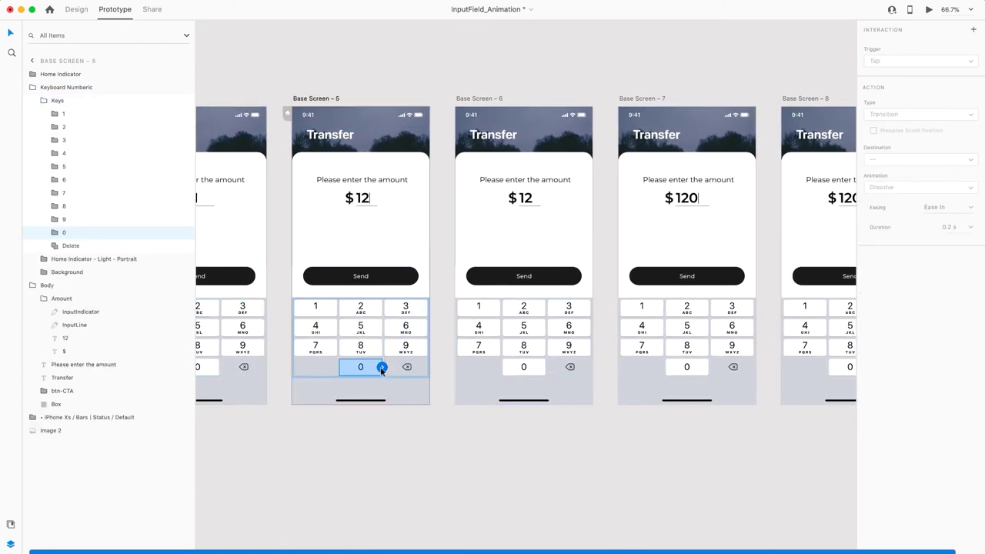
drag(384, 367, 715, 308)
double_click(532, 368)
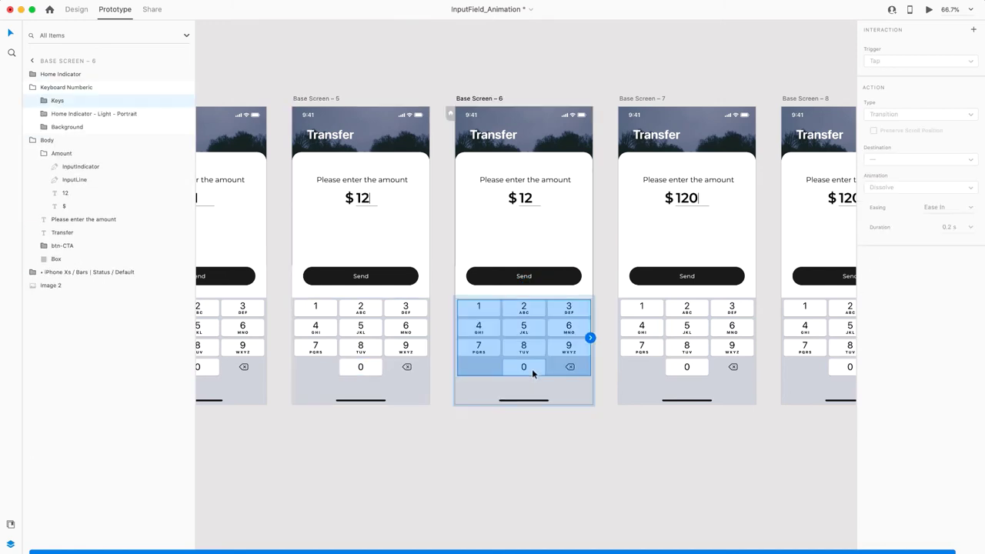
double_click(532, 370)
drag(545, 367, 666, 315)
Link the Send button on Base Screen – 7 to Base Screen – 9 with Tap, Auto-Animate and a 0.2 s duration
scroll(464, 305, right, 5)
double_click(433, 278)
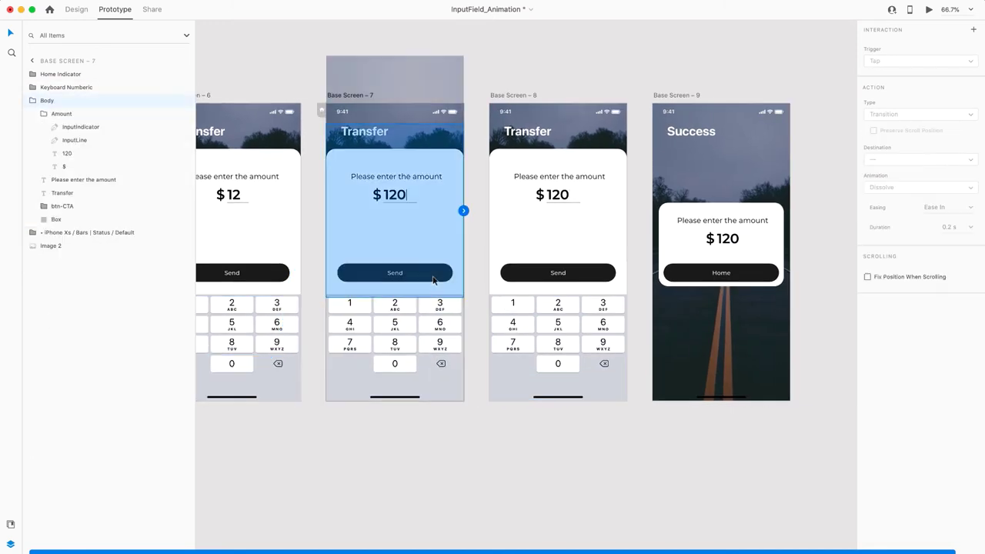
drag(453, 272, 661, 259)
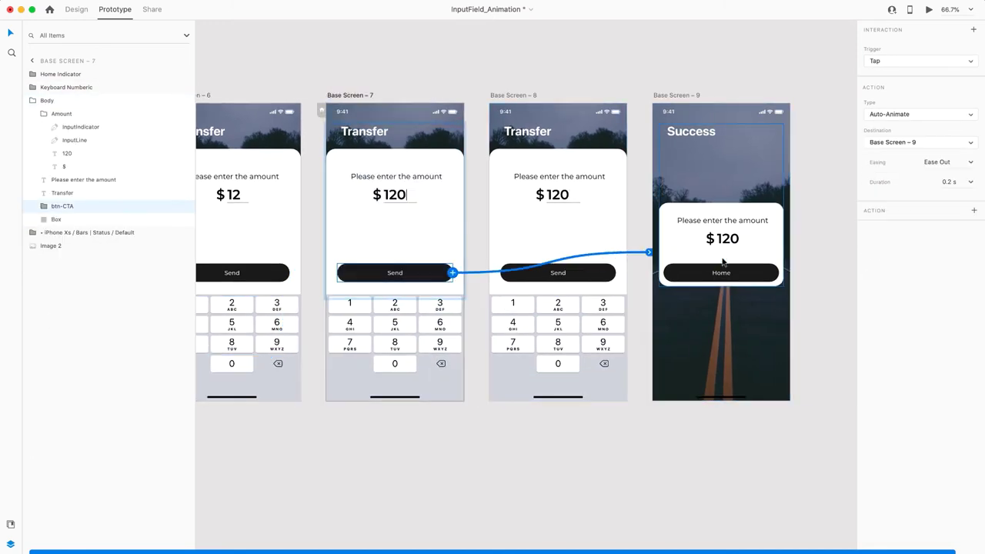
Set the Base Screen – 7 Send link's duration to 0.8 s and link Base Screen – 8's Send button to Base Screen – 9 likewise
click(970, 182)
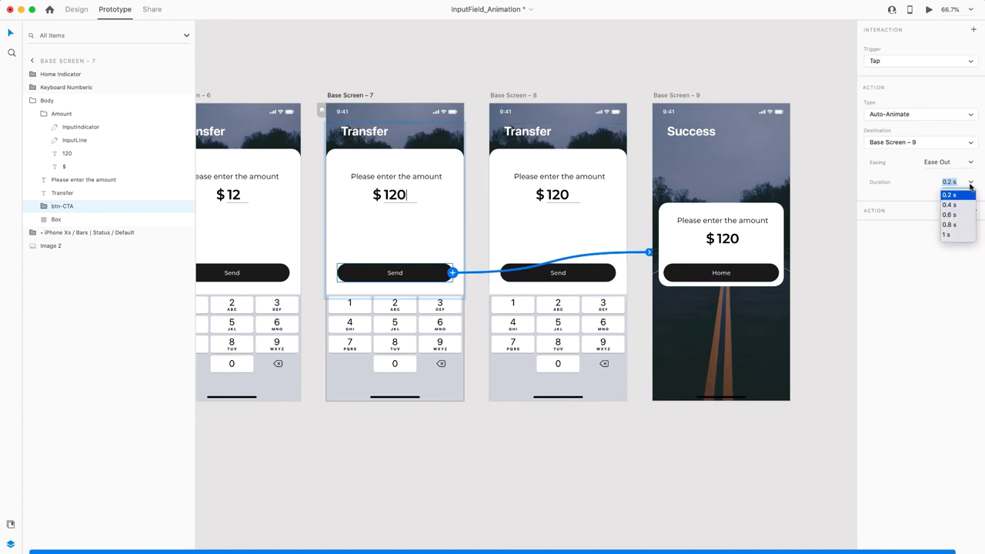
click(958, 226)
double_click(603, 273)
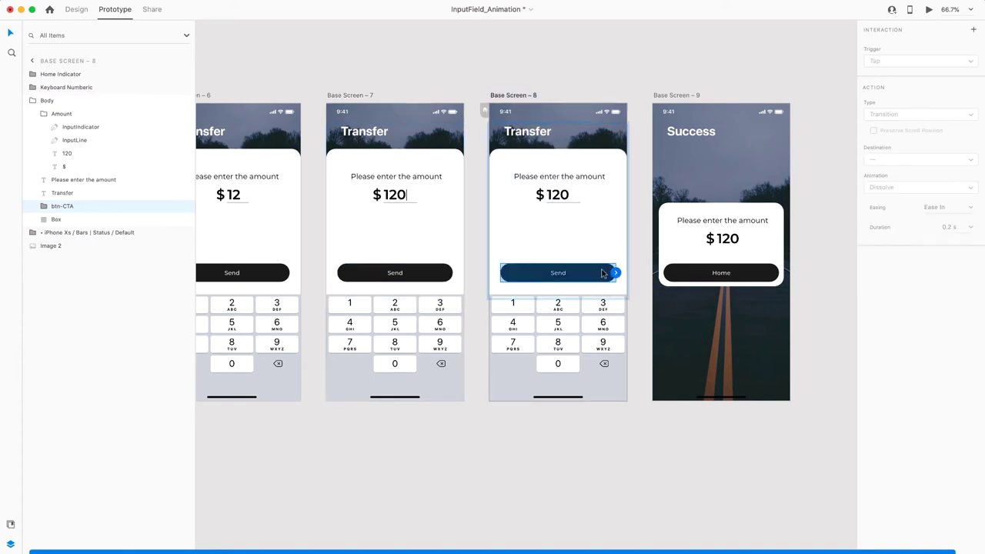
drag(616, 274, 698, 257)
Look over the artboard sequence from Base Screen to Base Screen – 9, comparing the cursor-on and cursor-off screens for each amount
scroll(702, 257, left, 10)
scroll(703, 256, left, 5)
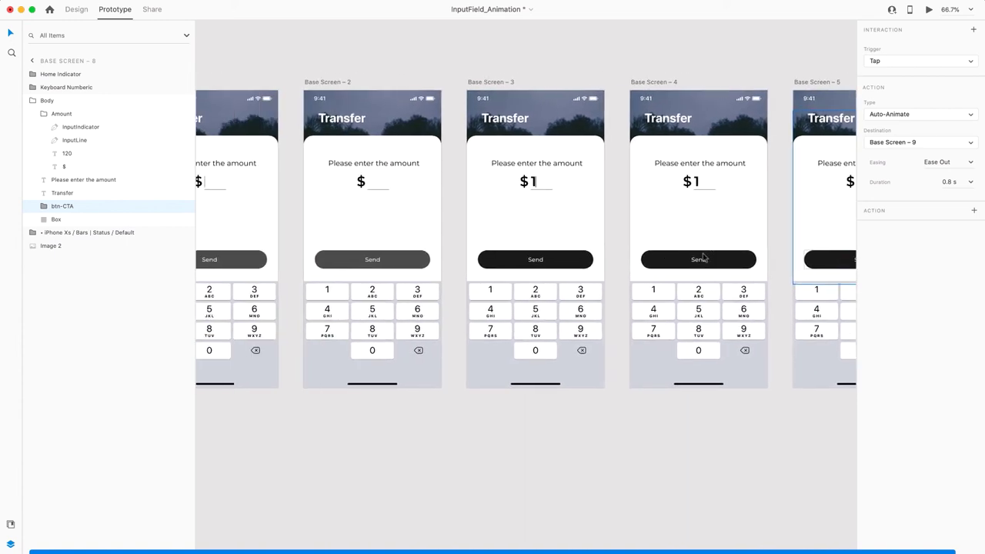
scroll(663, 219, right, 3)
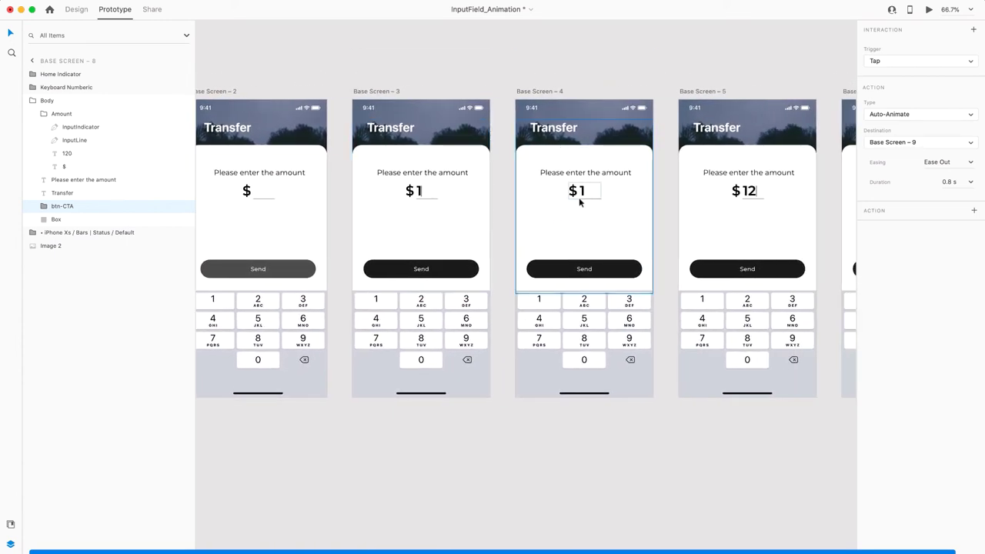
scroll(579, 197, down, 3)
scroll(579, 197, left, 5)
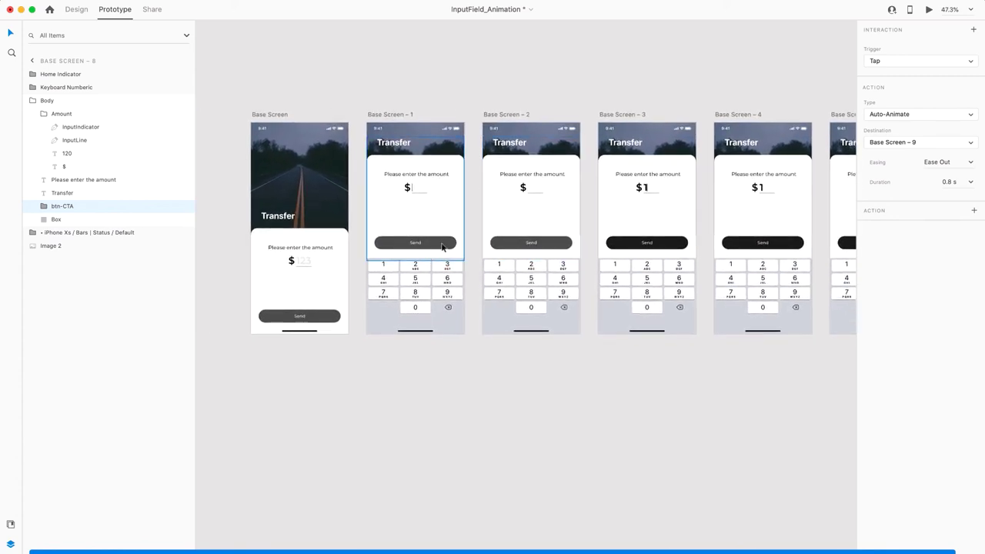
scroll(531, 222, right, 4)
scroll(649, 169, right, 2)
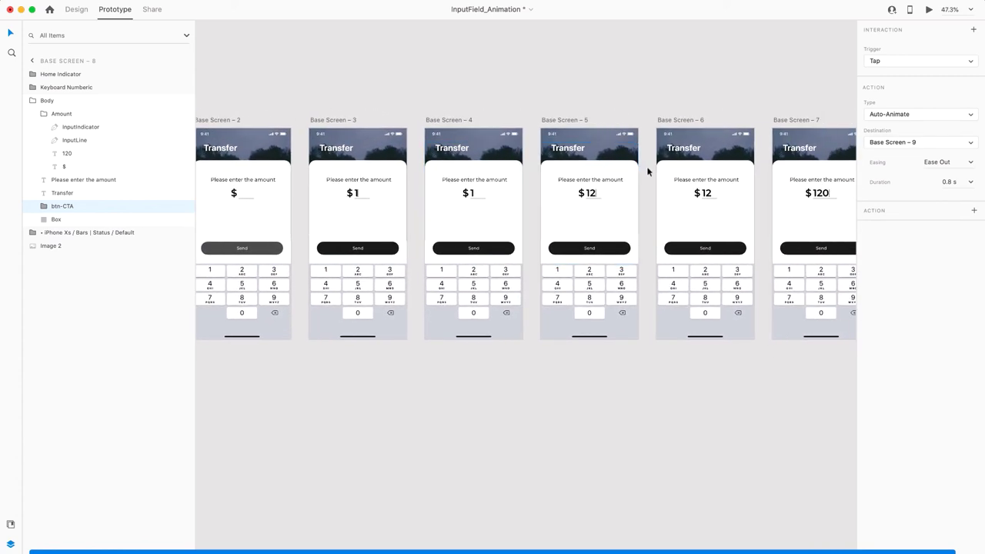
scroll(664, 193, right, 3)
scroll(669, 201, left, 8)
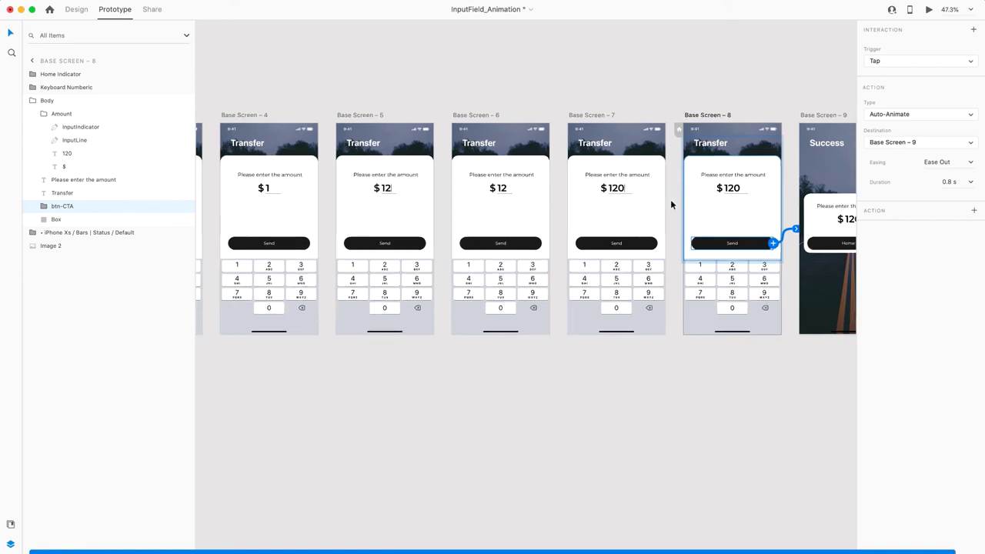
Link Base Screen – 3 and Base Screen – 4 to each other with a Time trigger, Auto-Animate and a 0.4 s duration
scroll(691, 208, up, 3)
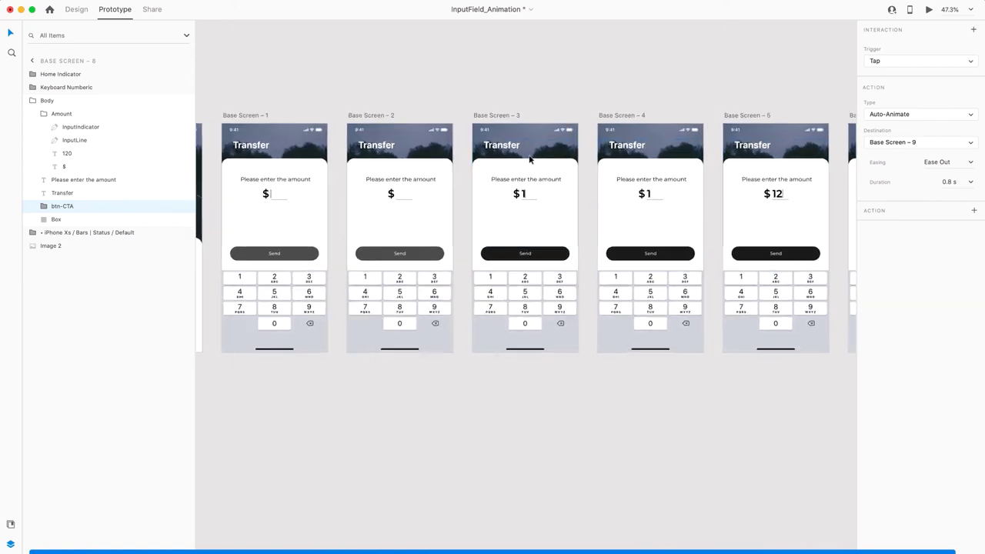
click(496, 119)
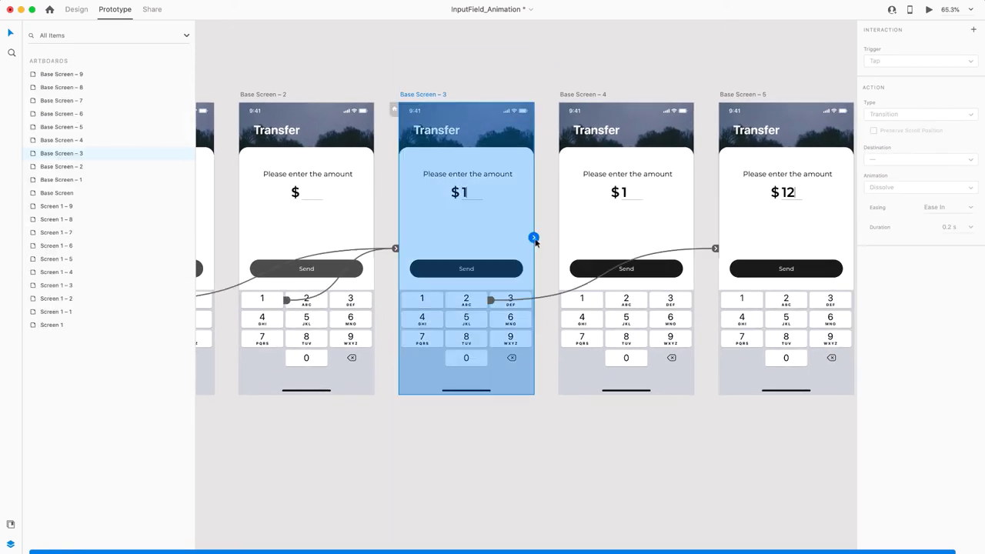
drag(533, 237, 609, 224)
click(908, 62)
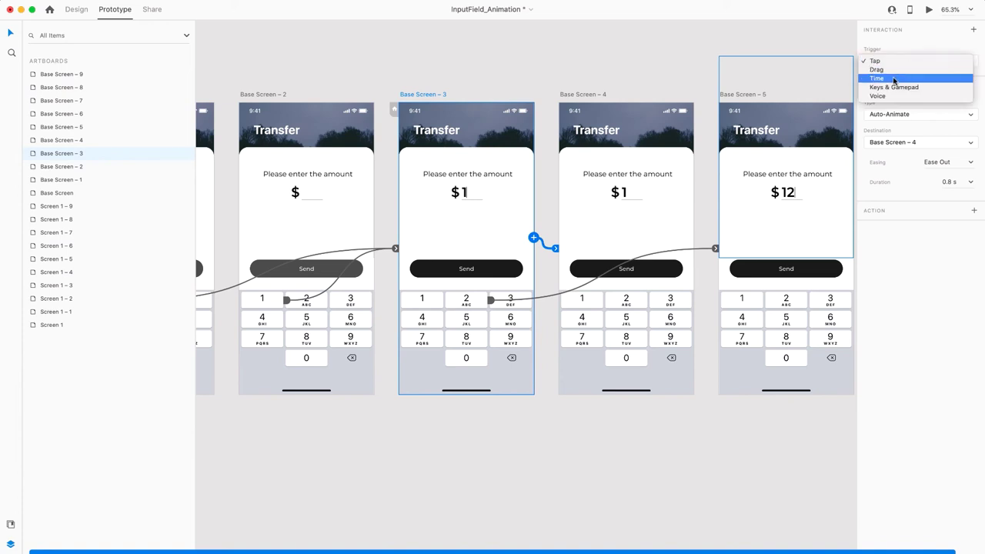
click(908, 77)
click(971, 203)
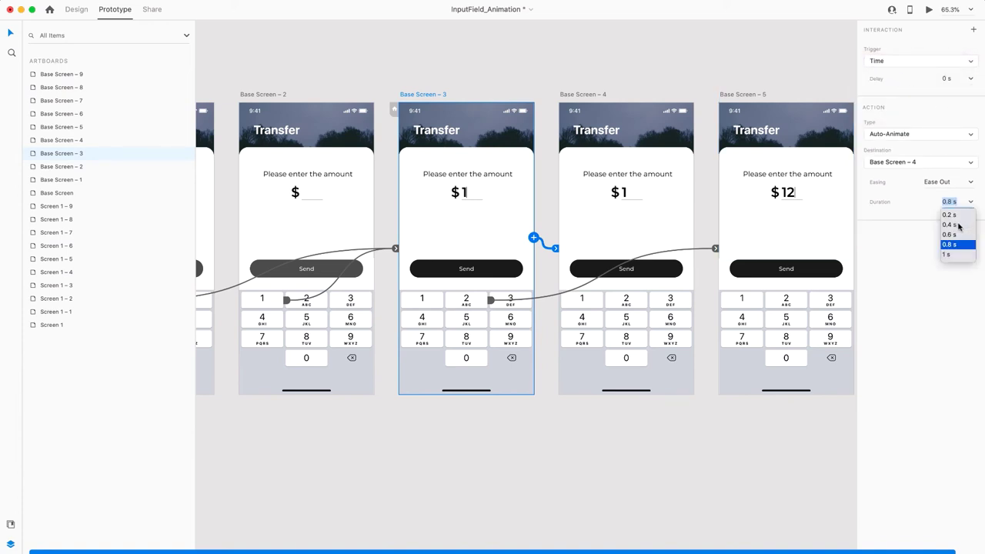
click(959, 225)
click(570, 94)
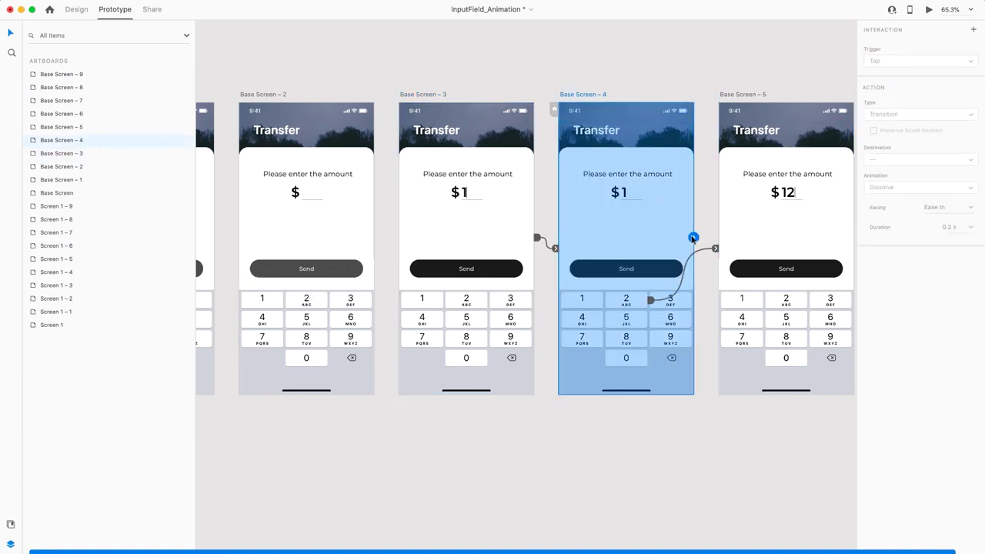
drag(693, 238, 531, 246)
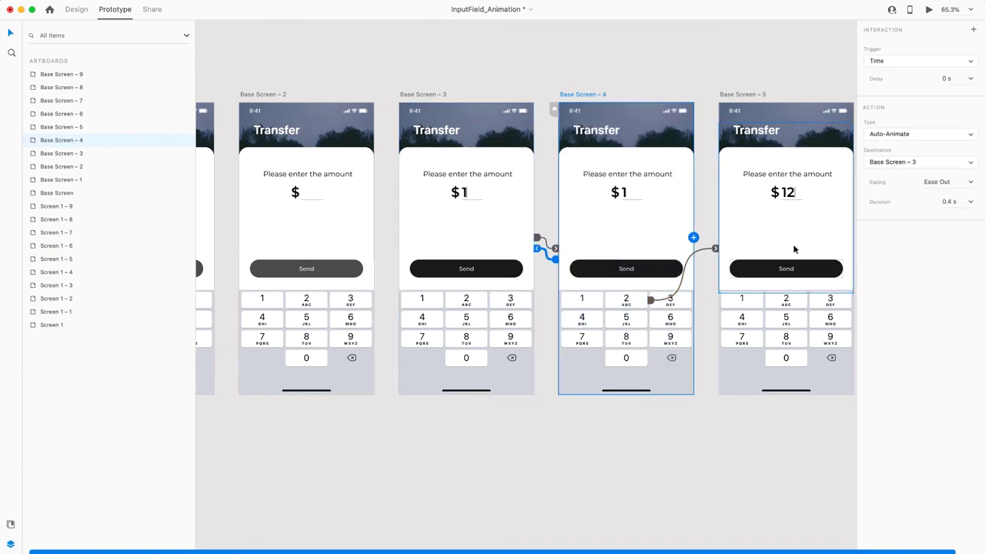
Link Base Screen – 5 and Base Screen – 6 to each other with a Time trigger, Auto-Animate and a 0.4 s duration
scroll(795, 248, right, 10)
click(346, 82)
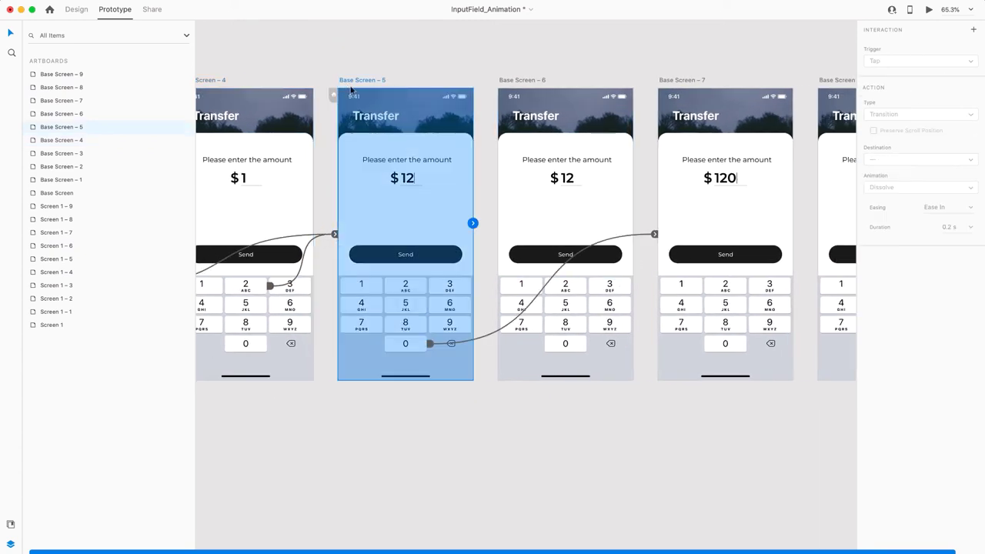
drag(473, 223, 407, 237)
click(534, 79)
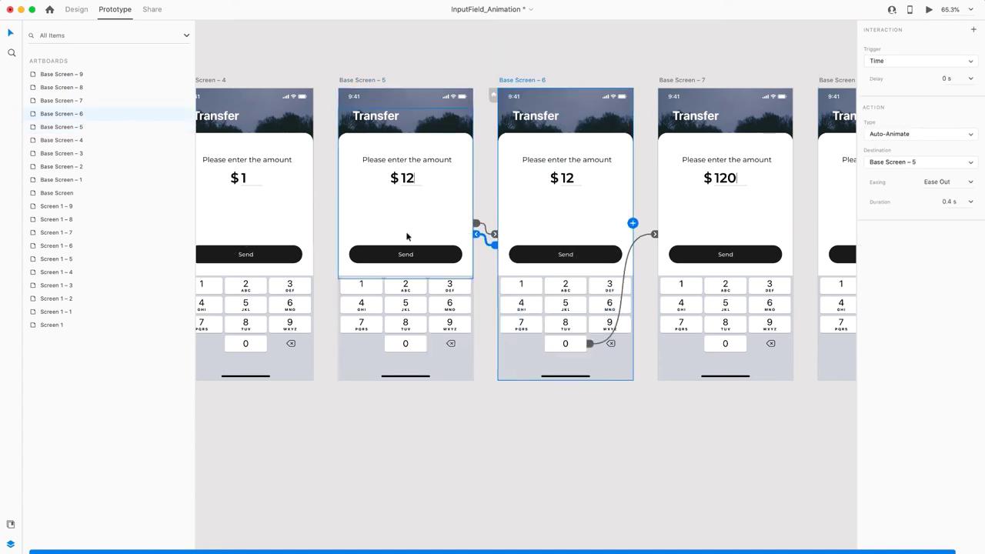
Link Base Screen – 7 and Base Screen – 8 to each other with a Time trigger, Auto-Animate and a 0.4 s duration
scroll(407, 236, right, 8)
click(406, 86)
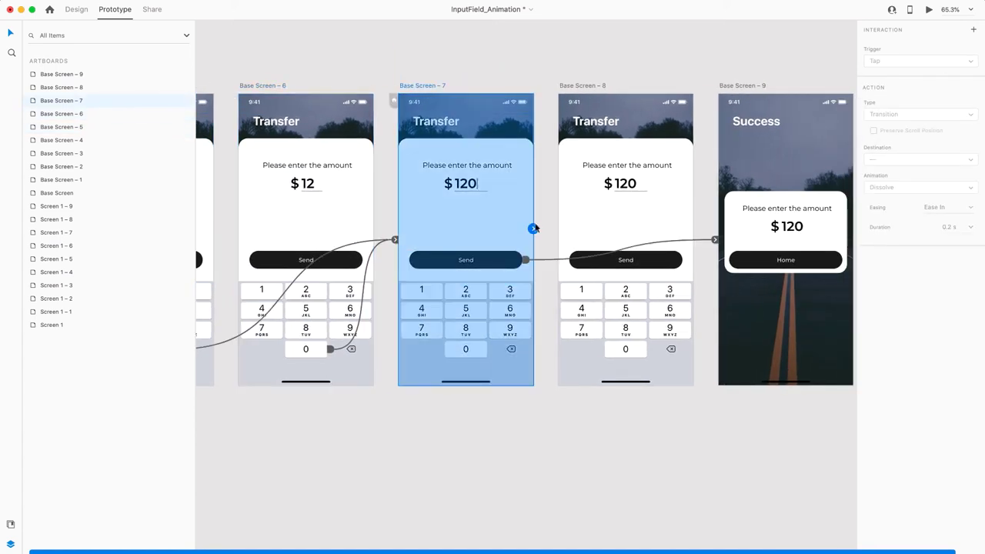
drag(534, 231, 609, 223)
click(576, 86)
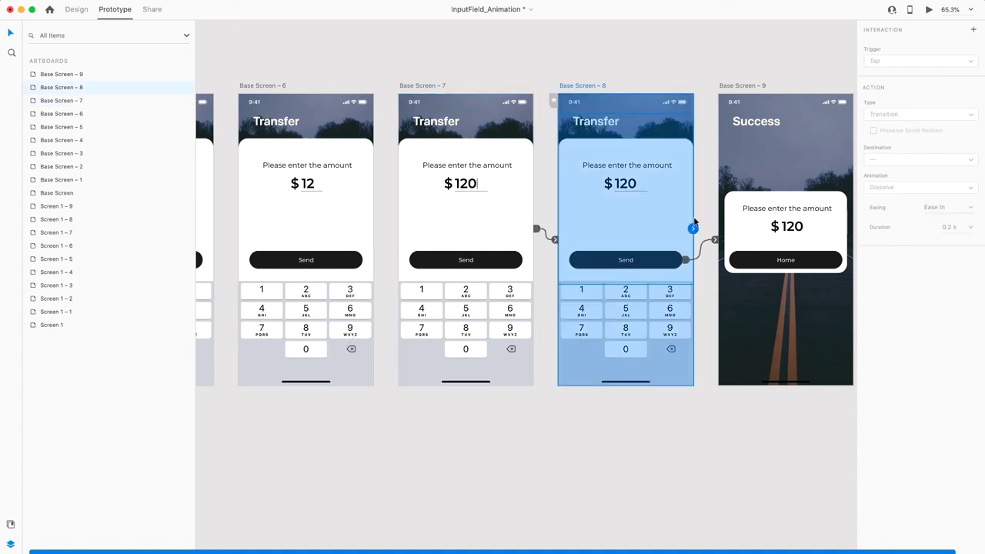
drag(692, 228, 464, 223)
Preview the prototype starting from the Base Screen artboard
scroll(464, 223, down, 2)
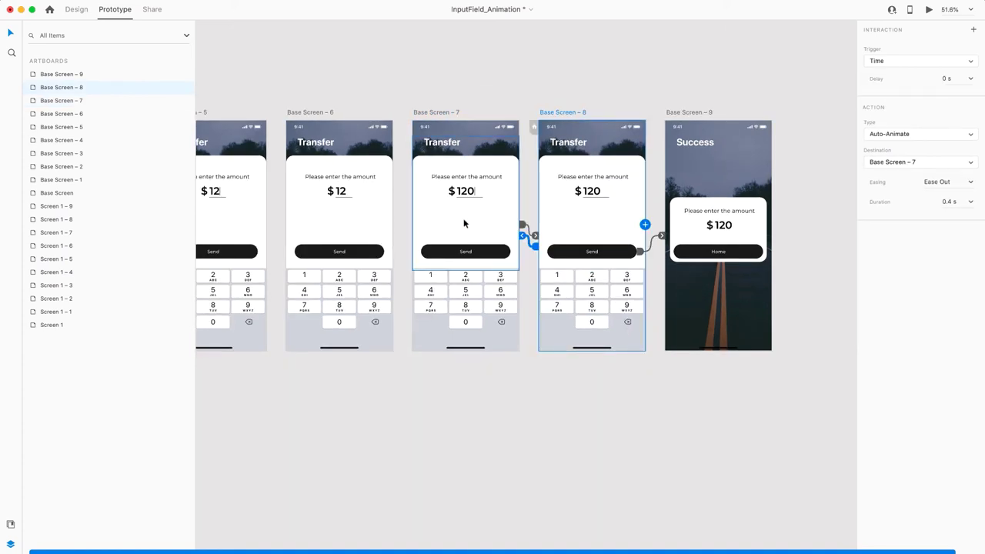
scroll(464, 223, left, 10)
scroll(464, 223, down, 2)
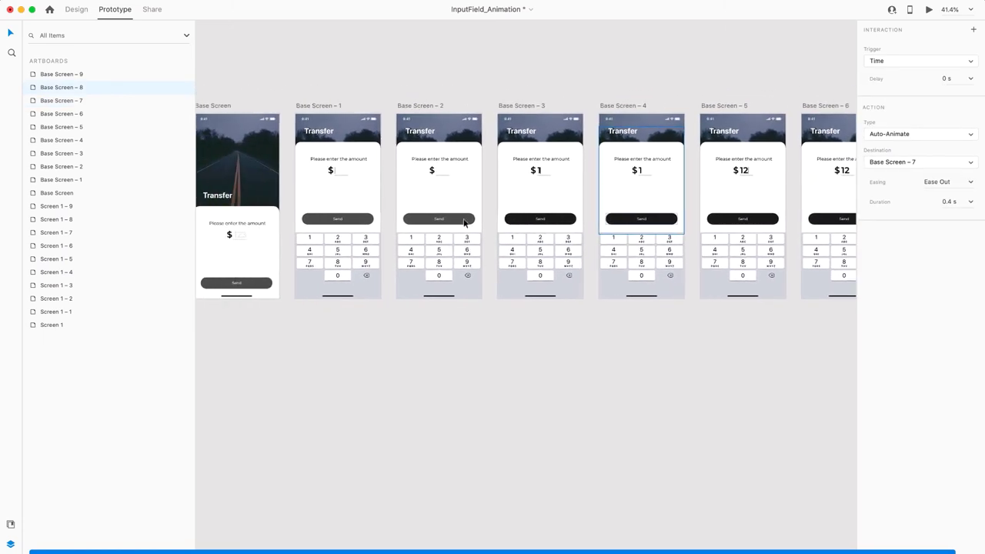
scroll(465, 223, left, 3)
click(296, 100)
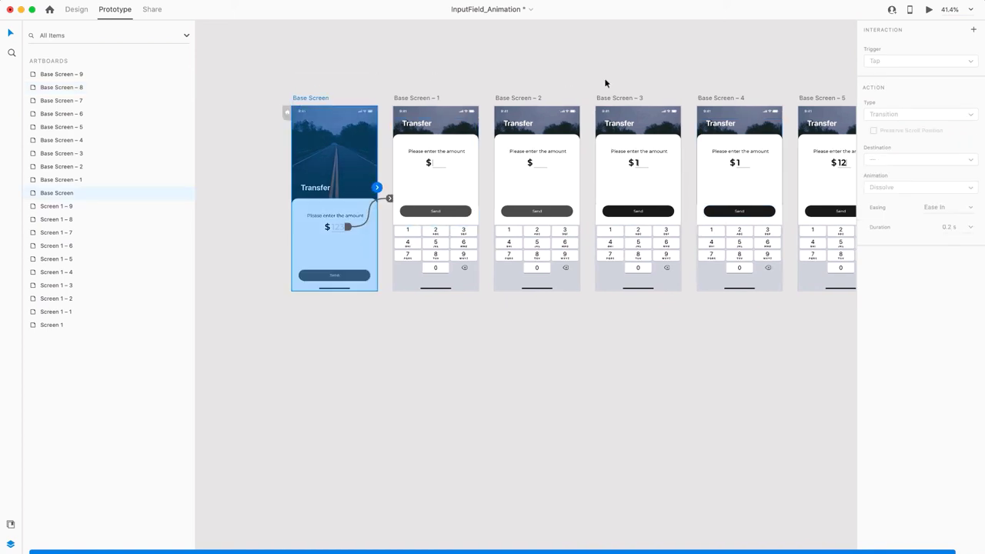
click(929, 9)
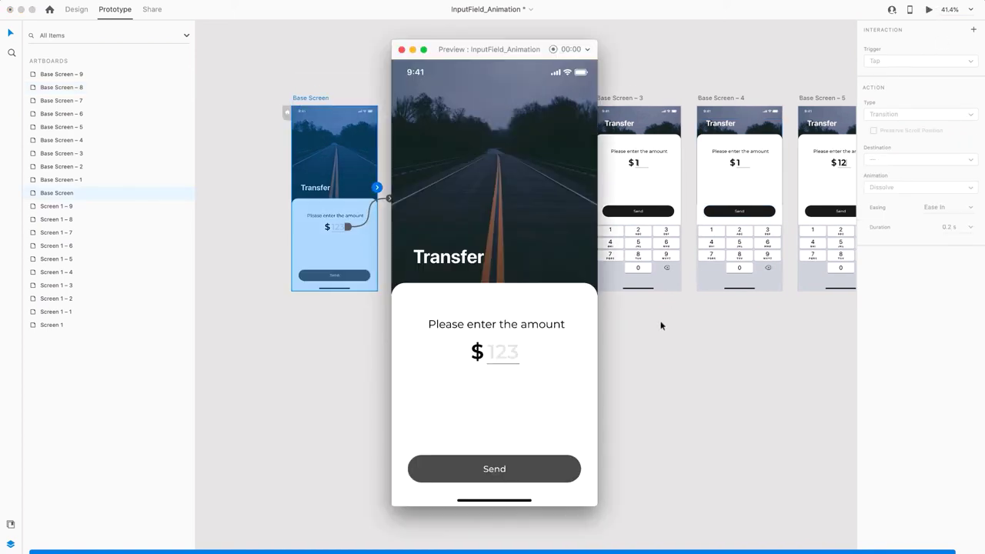
Test the flow in the preview by activating the amount field, entering 120 and sending the amount
click(495, 355)
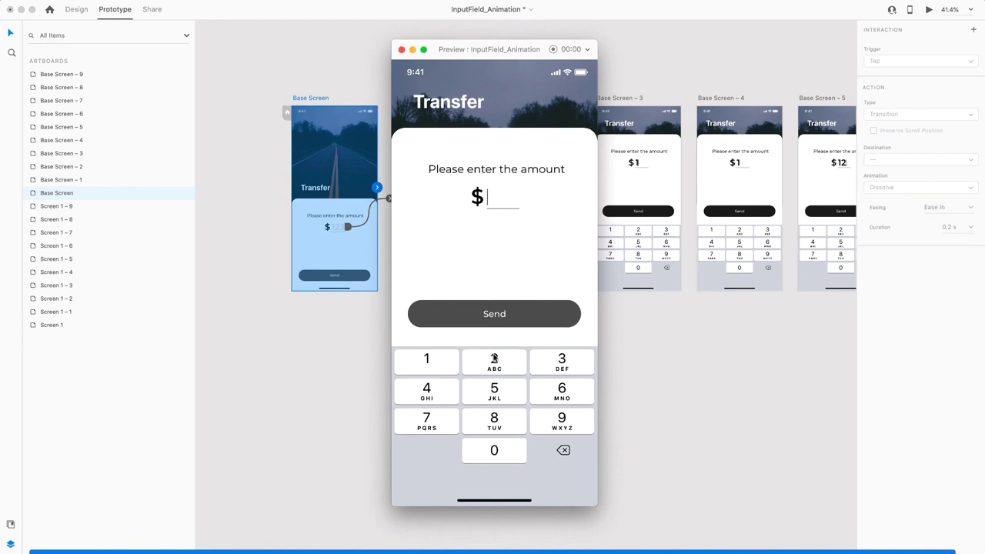
click(436, 364)
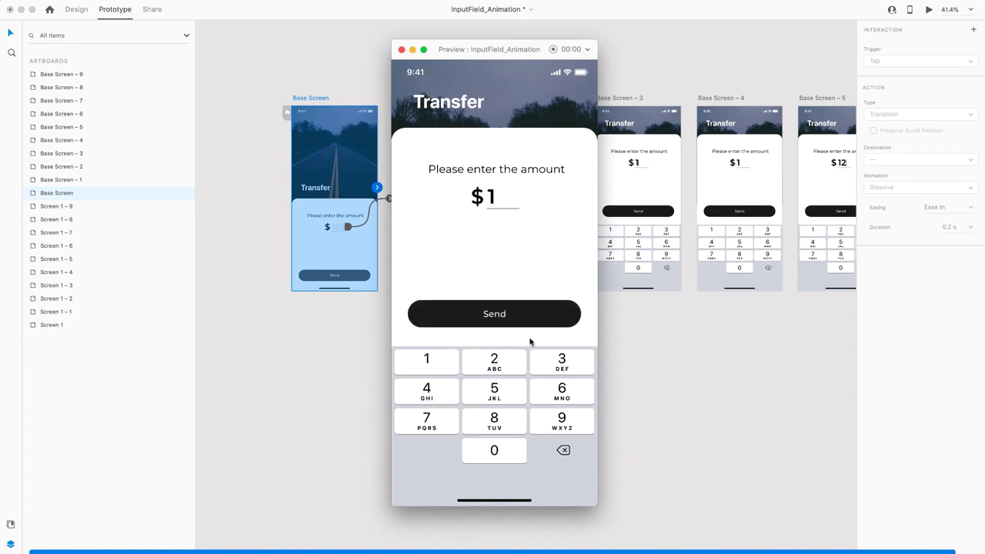
click(501, 457)
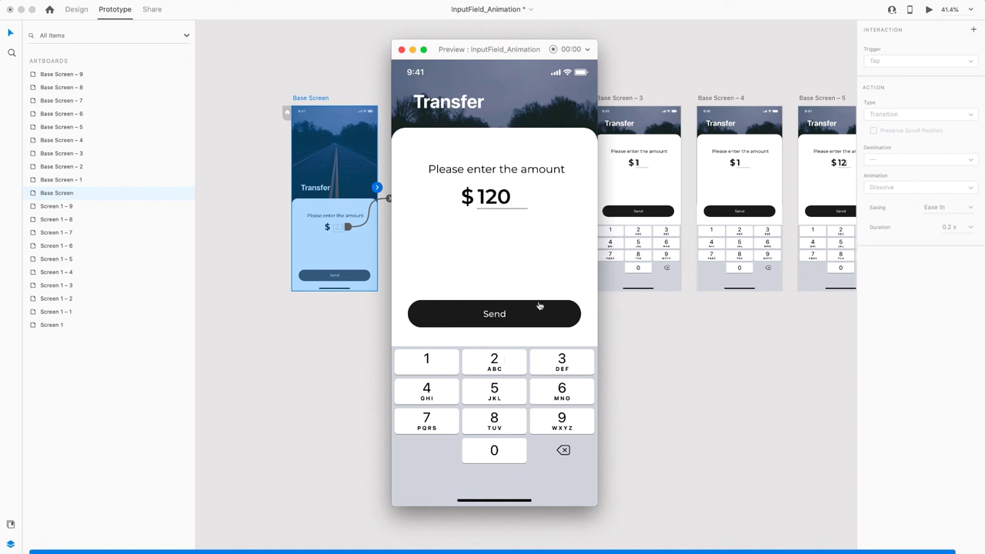
click(509, 316)
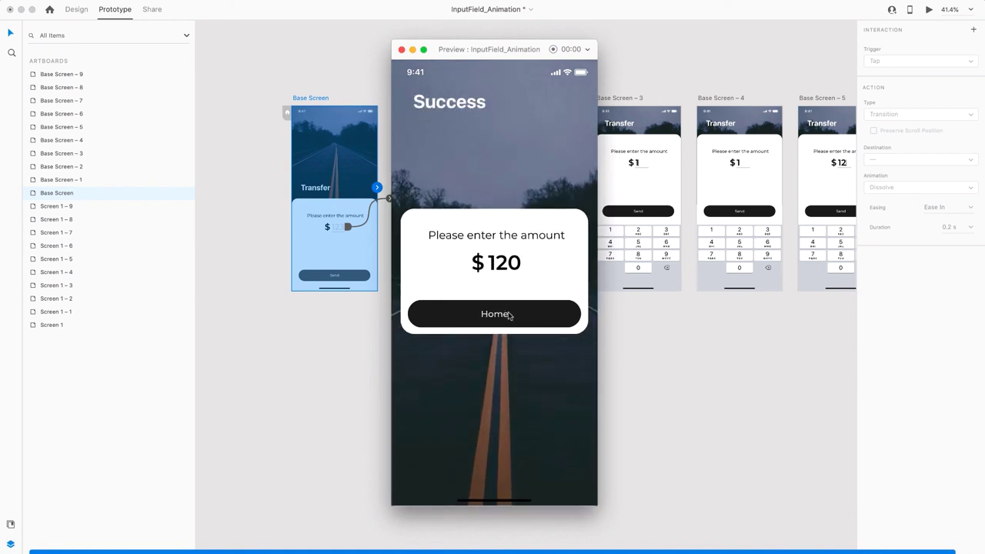